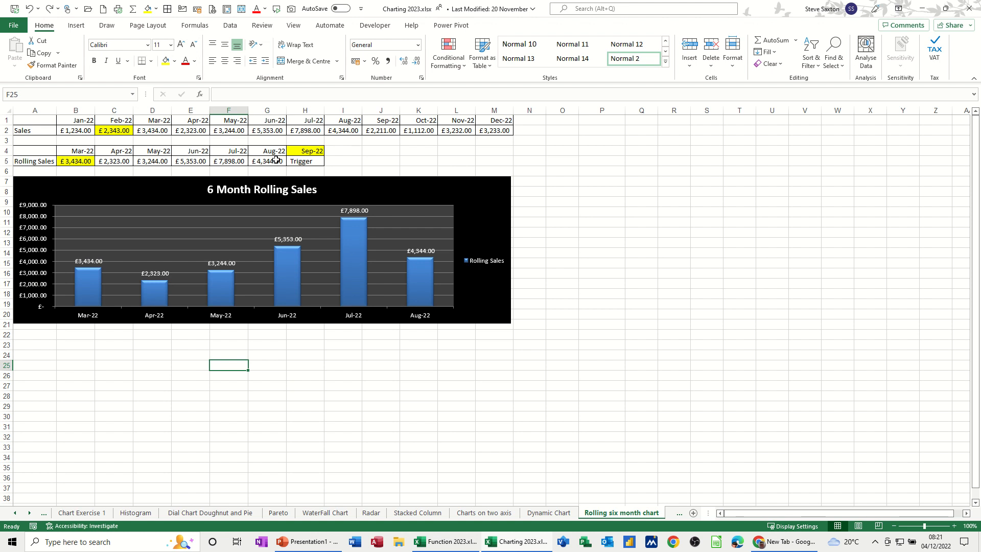
# Step: Set the yellow trigger month in cell H4 to Nov 22 to shift the rolling sales chart
pyautogui.click(305, 152)
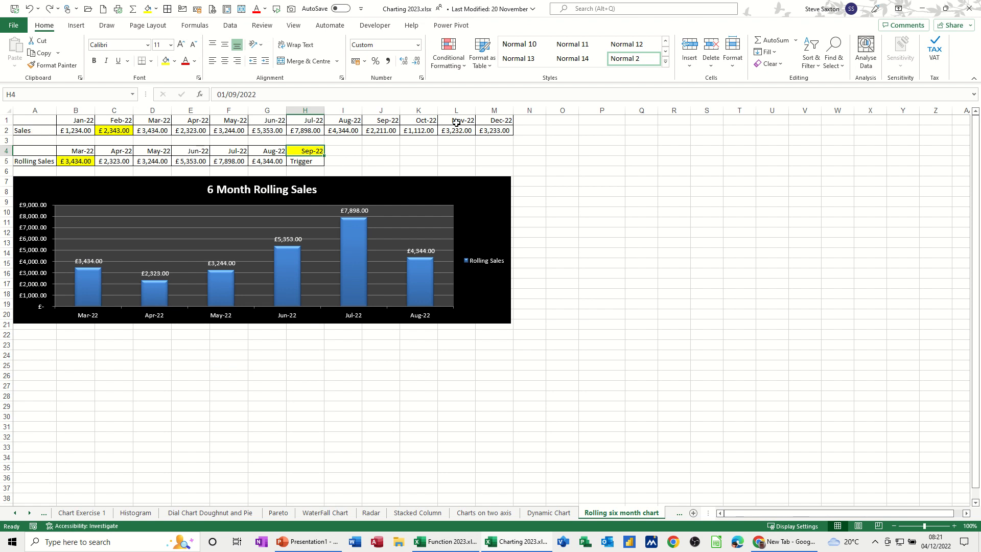
pyautogui.write('N')
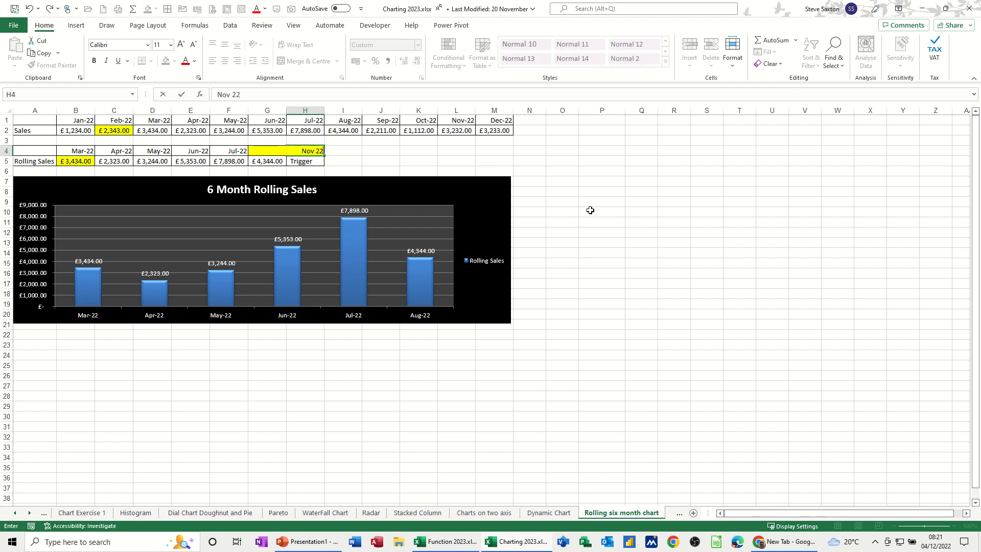
pyautogui.write('ov 22')
pyautogui.press('Return')
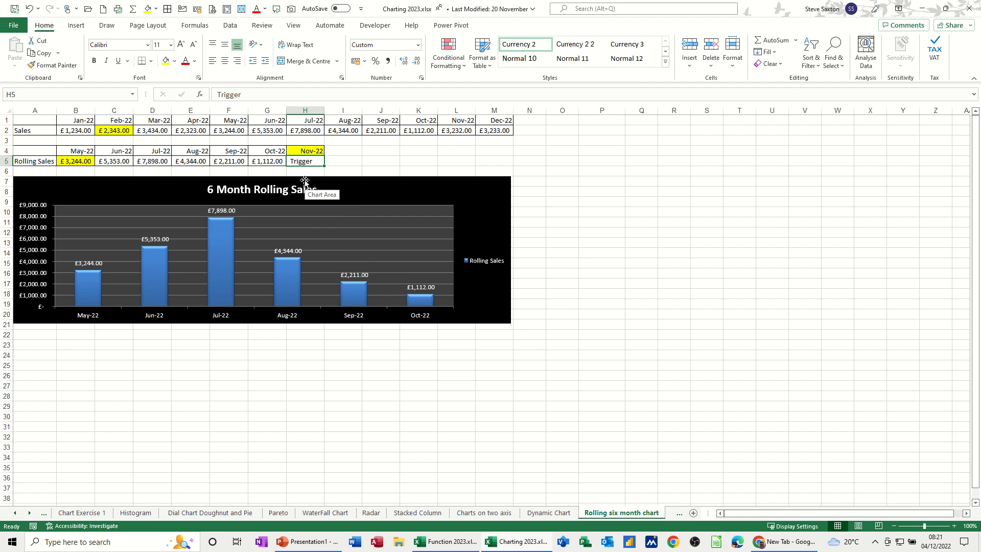
pyautogui.click(316, 151)
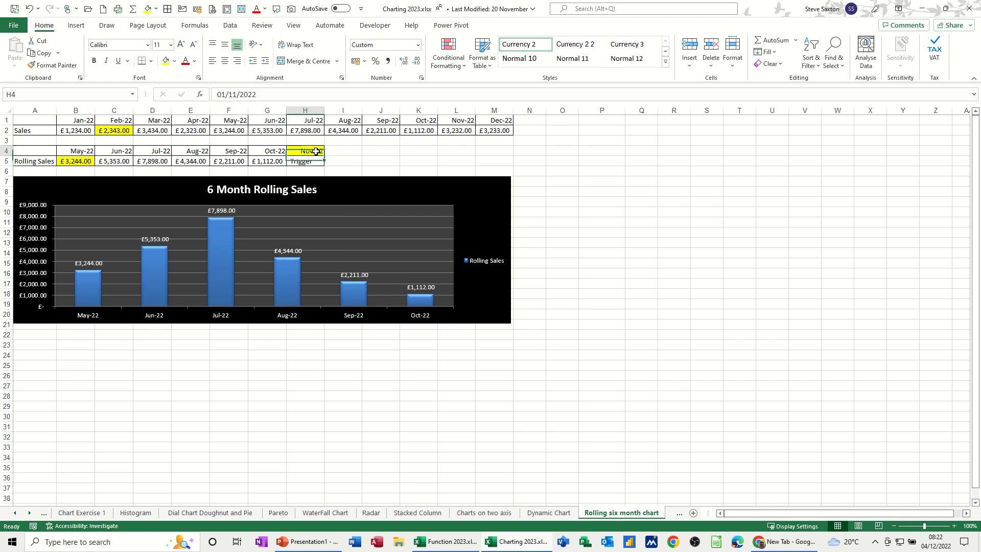
pyautogui.write('s')
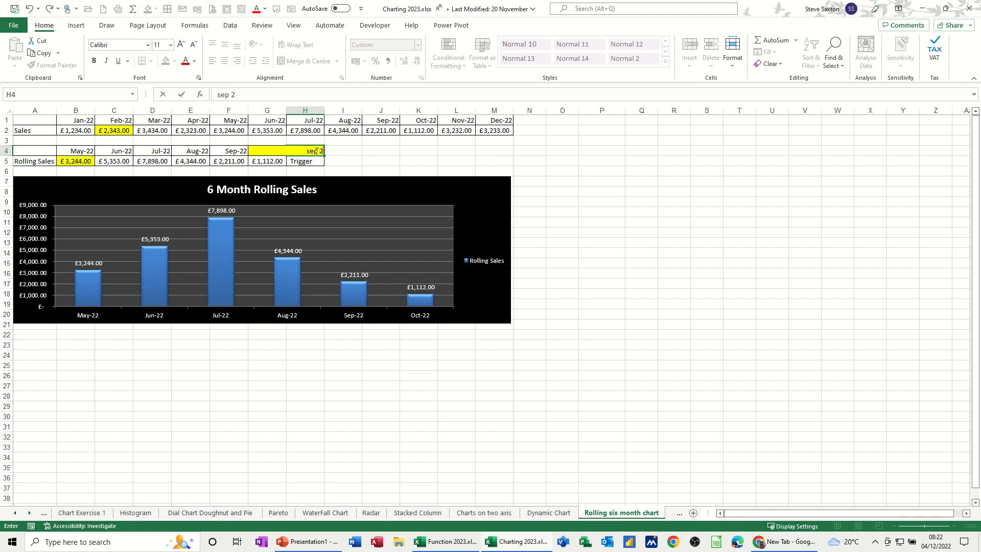
pyautogui.write('ep 2')
pyautogui.press('Return')
pyautogui.press('Return')
# Step: Set the yellow trigger month in cell H4 to Sep 22
pyautogui.click(316, 151)
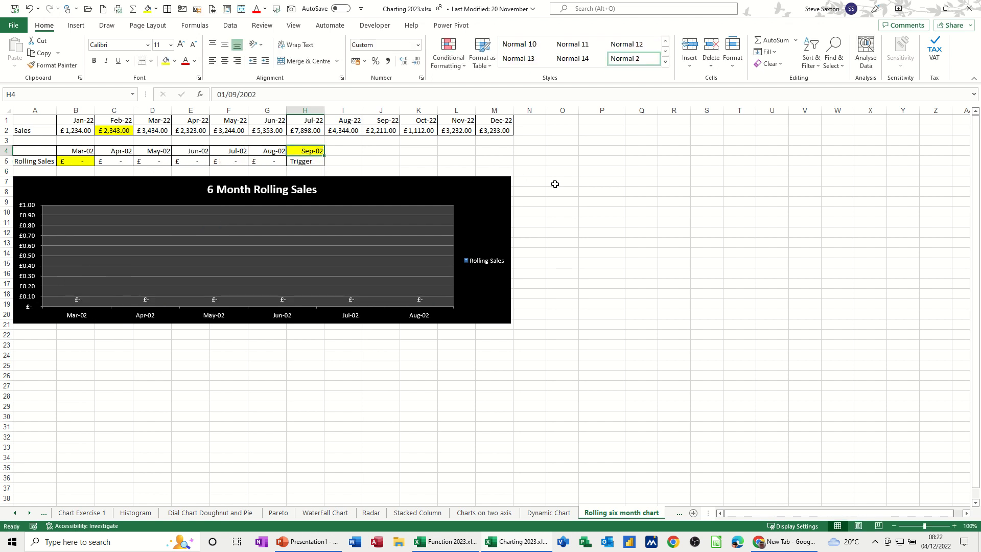
pyautogui.write('sep')
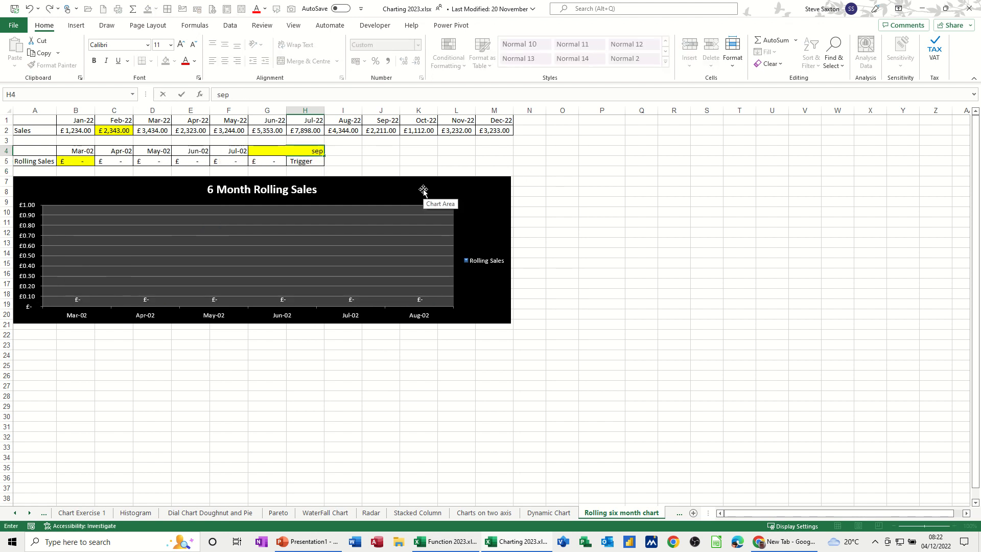
pyautogui.write('22')
pyautogui.press('Return')
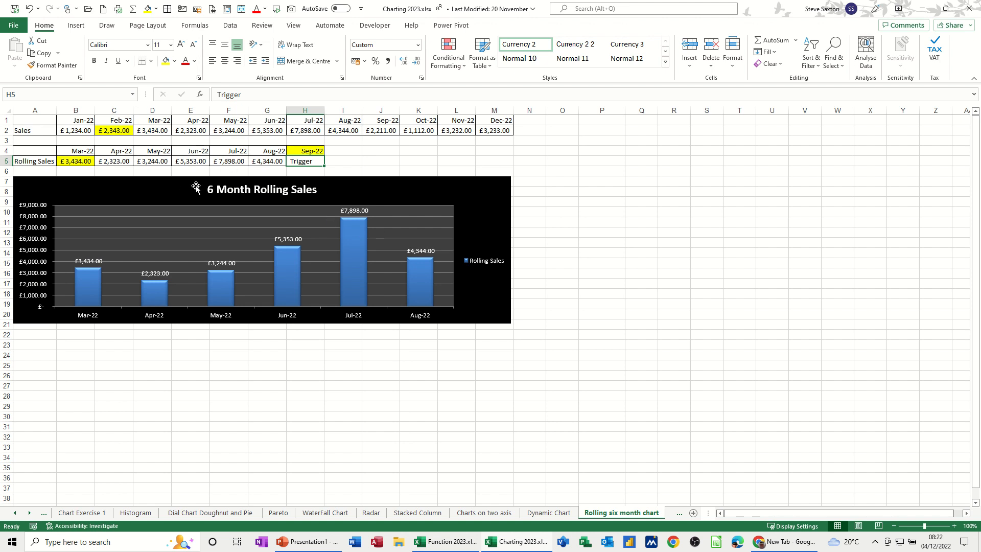
# Step: Delete the 6 Month Rolling Sales chart and clear the rolling months and sales values in B4:G5
pyautogui.click(375, 179)
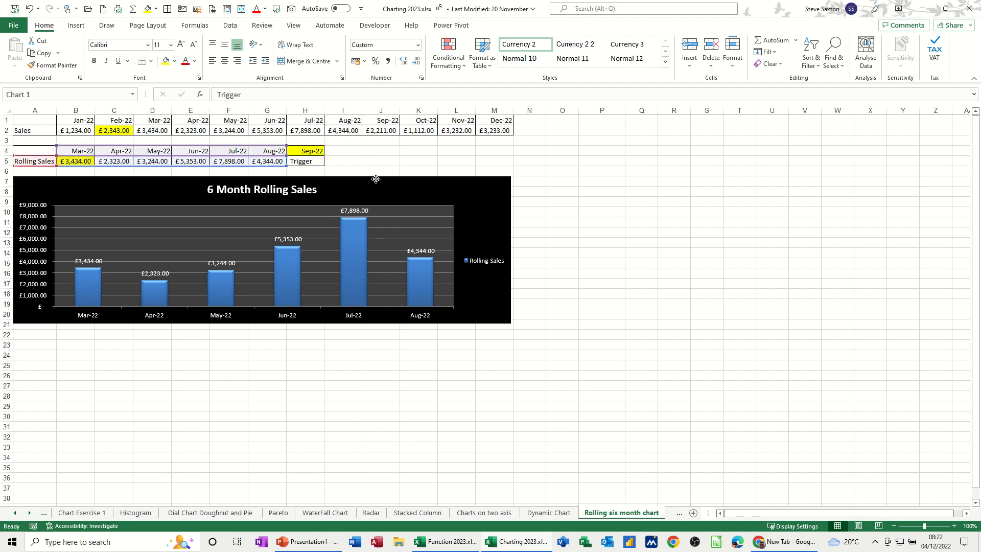
pyautogui.press('Delete')
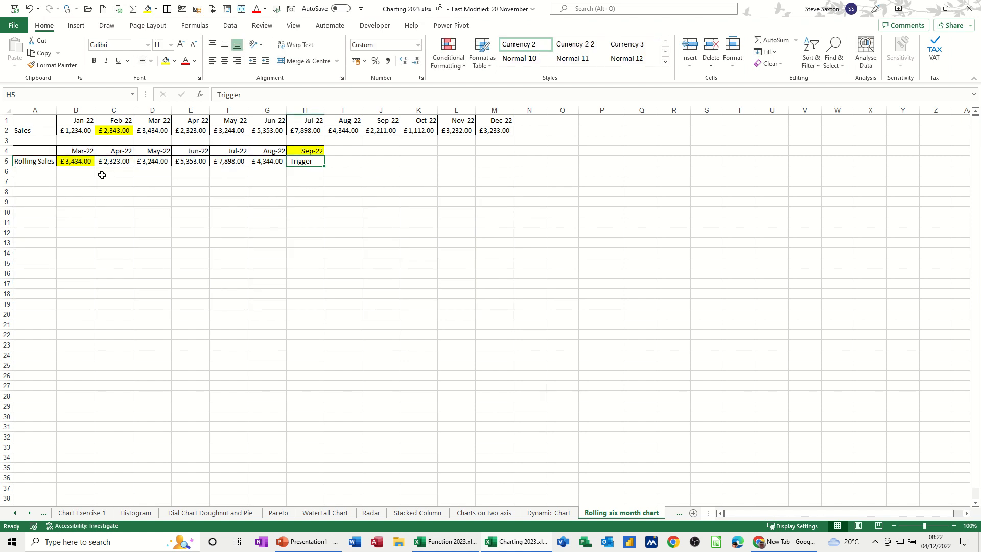
pyautogui.moveTo(79, 160)
pyautogui.mouseDown()
pyautogui.moveTo(254, 161)
pyautogui.moveTo(83, 153)
pyautogui.mouseUp()
pyautogui.press('Delete')
pyautogui.press('Delete')
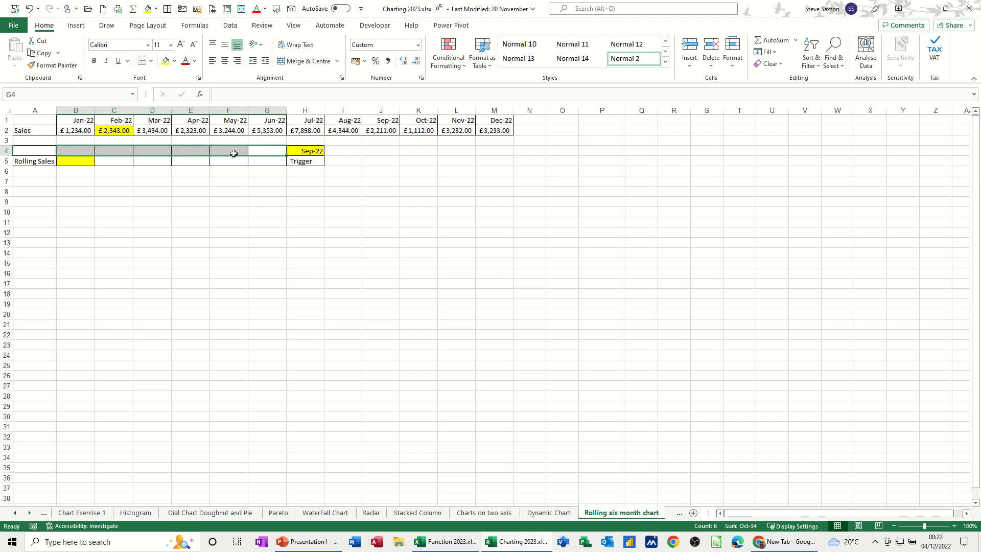
# Step: Clear the month headings in B1:M1 and enter =TODAY() in M1 as the latest month
pyautogui.moveTo(487, 118); pyautogui.dragTo(86, 121)
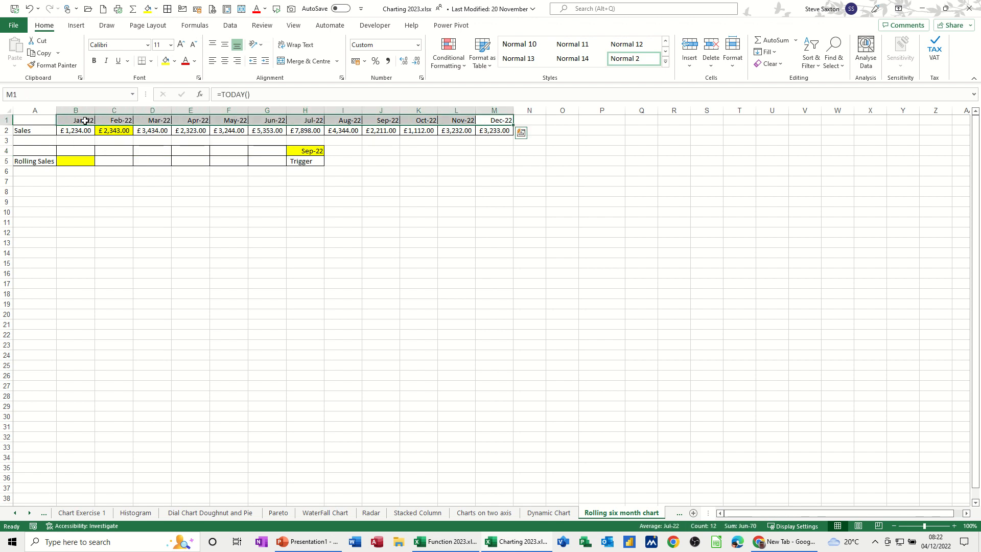
pyautogui.press('Delete')
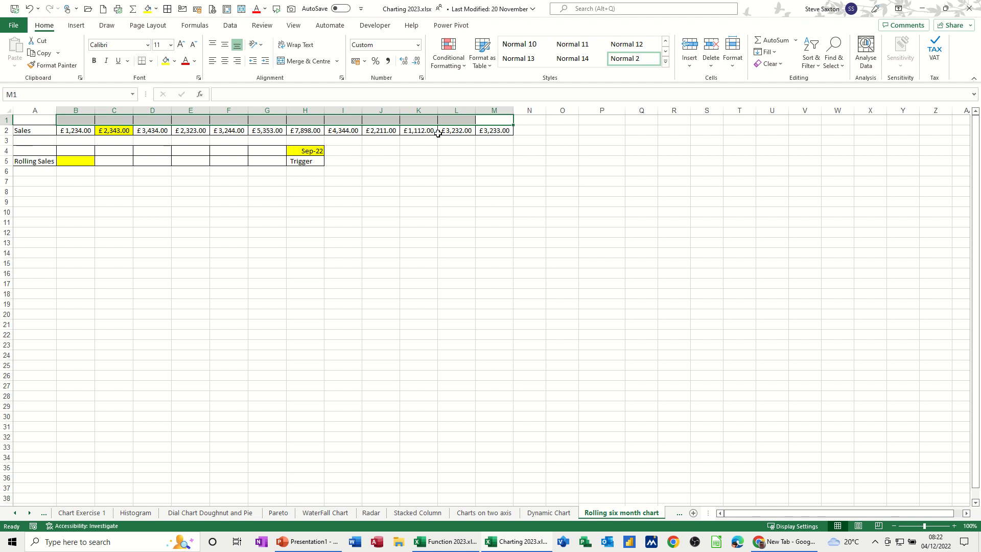
pyautogui.click(503, 130)
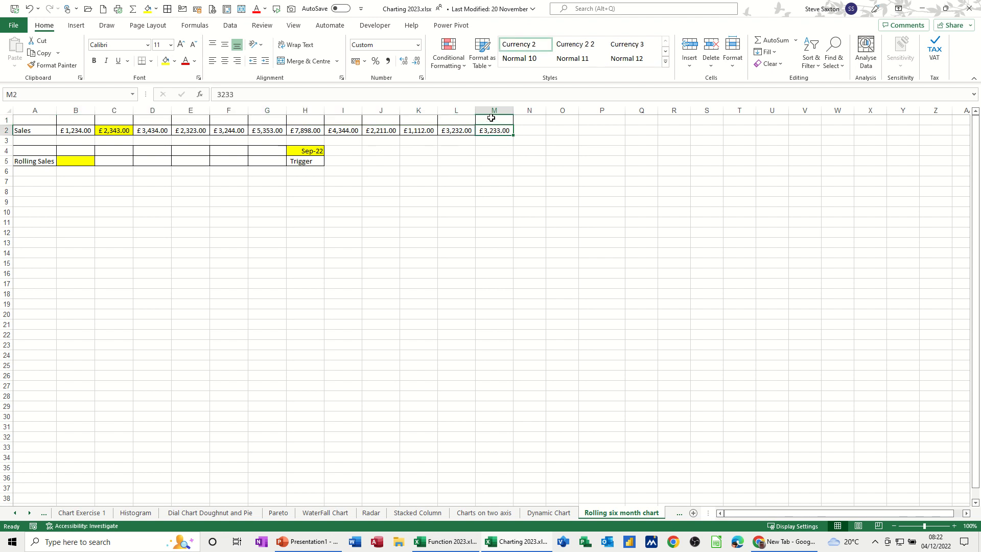
pyautogui.click(491, 118)
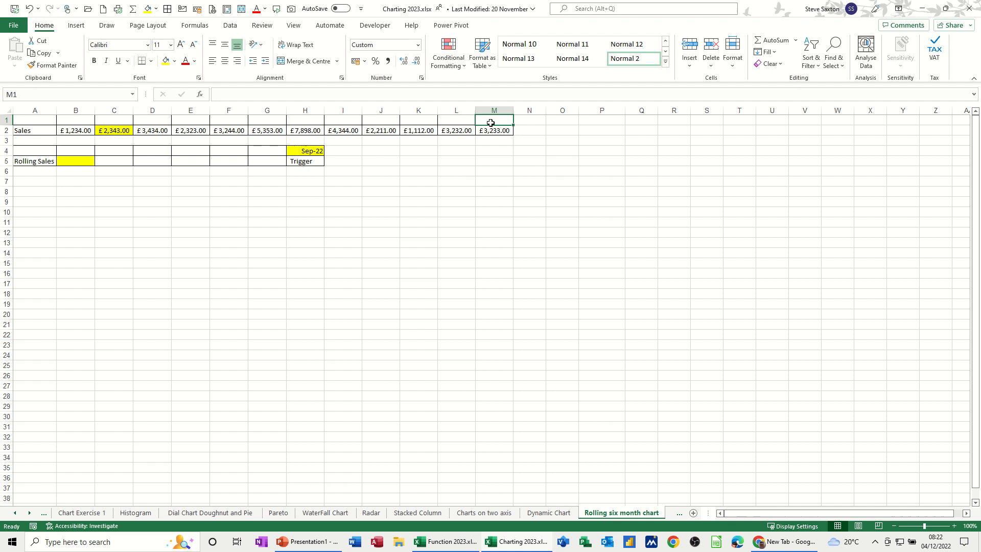
pyautogui.write('=toda')
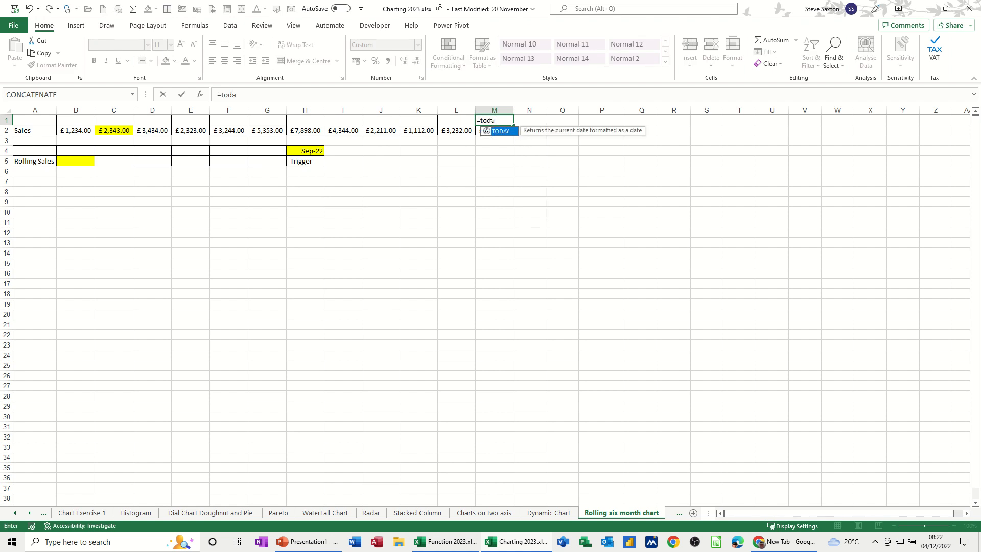
pyautogui.write('y()')
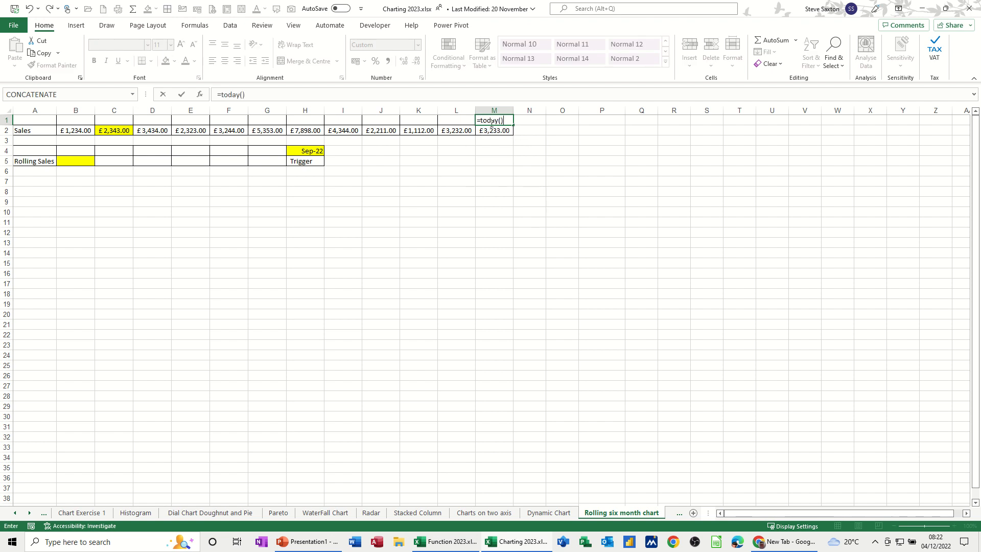
pyautogui.click(182, 97)
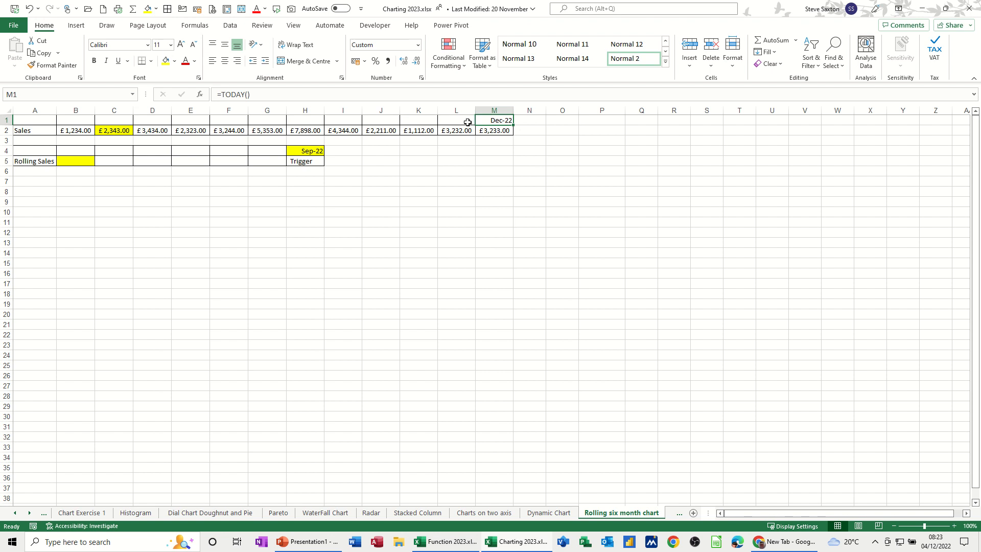
# Step: Enter =EOMONTH(M1,-1) in L1 and fill the formula back through B1 for the preceding months
pyautogui.keyDown('ctrl'); pyautogui.scroll(3, 489, 267); pyautogui.keyUp('ctrl')
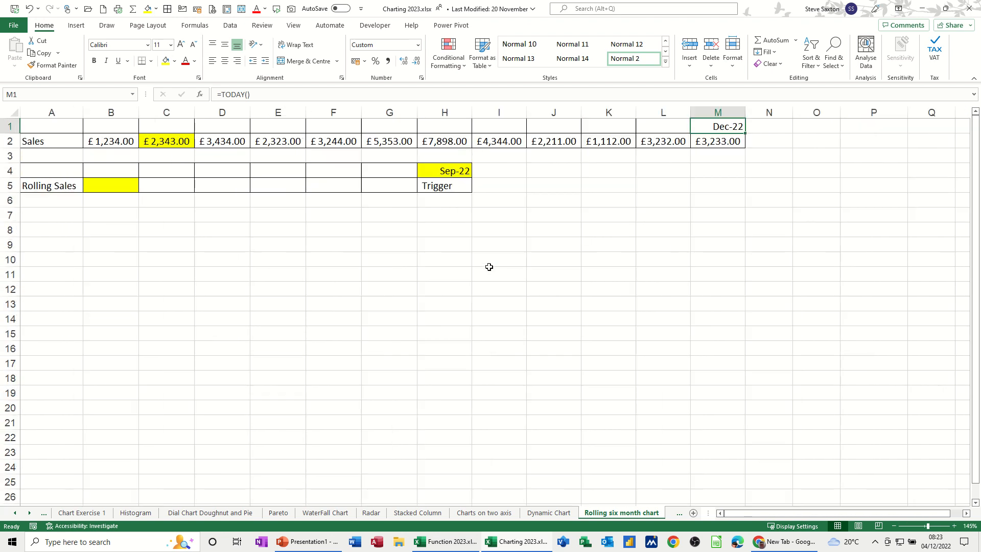
pyautogui.keyDown('ctrl'); pyautogui.scroll(1, 489, 267); pyautogui.keyUp('ctrl')
pyautogui.click(645, 125)
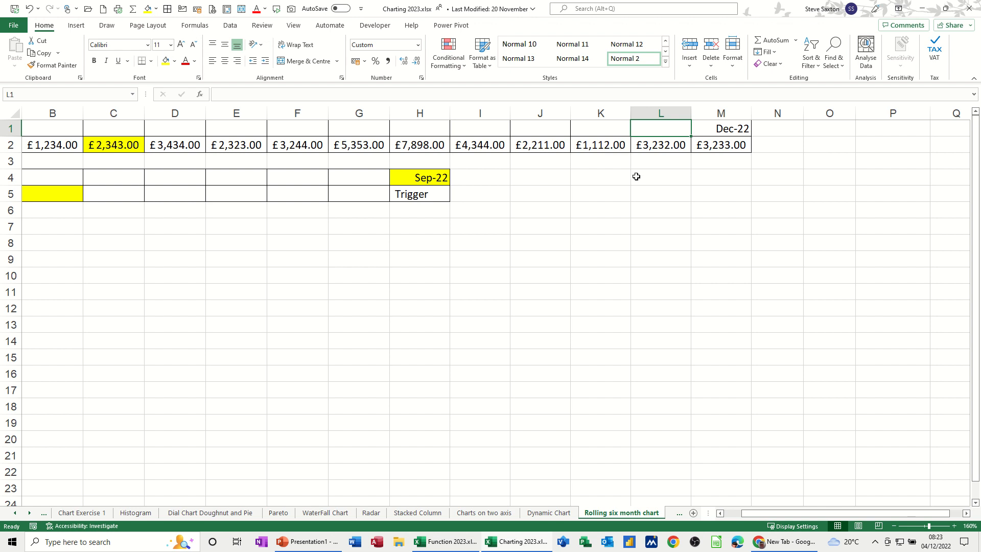
pyautogui.write('=eom')
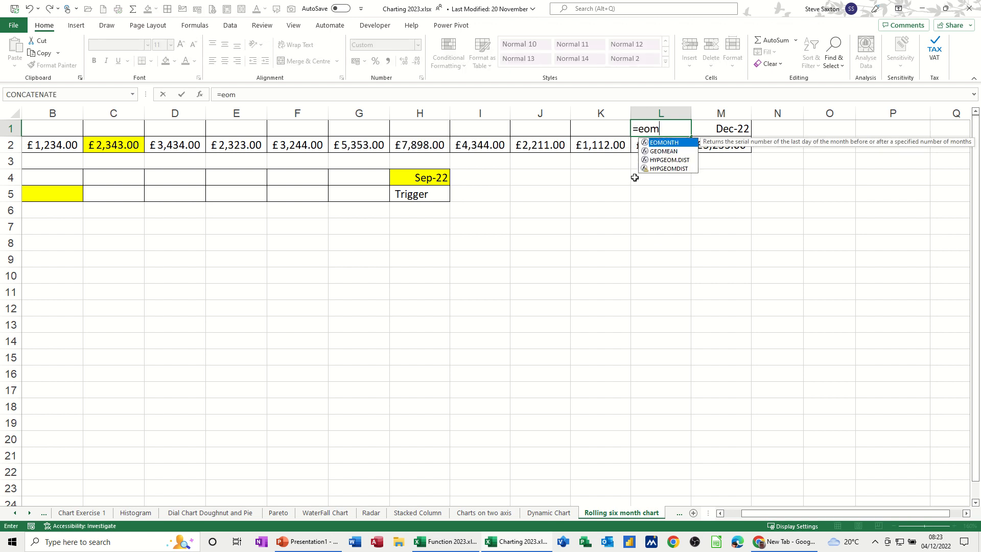
pyautogui.write('onth(')
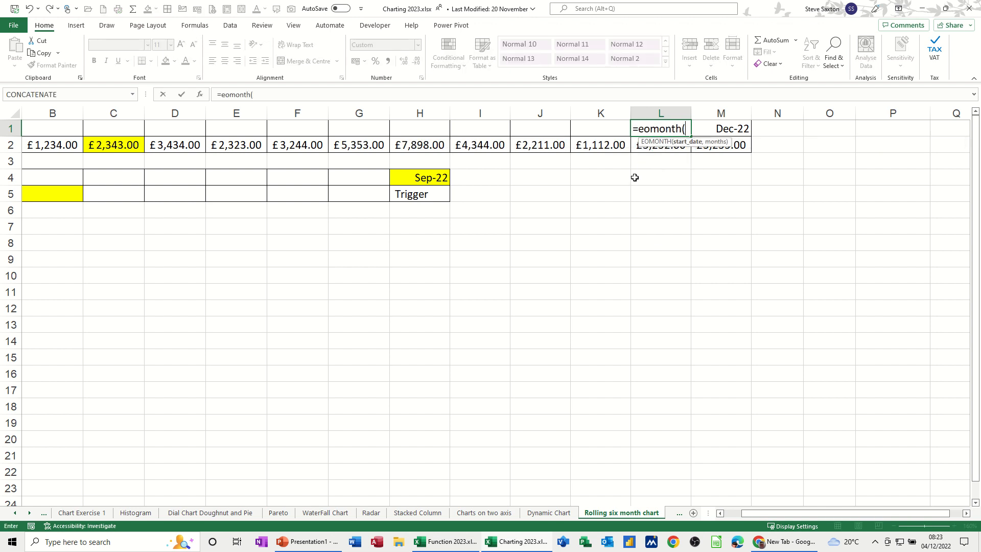
pyautogui.click(716, 128)
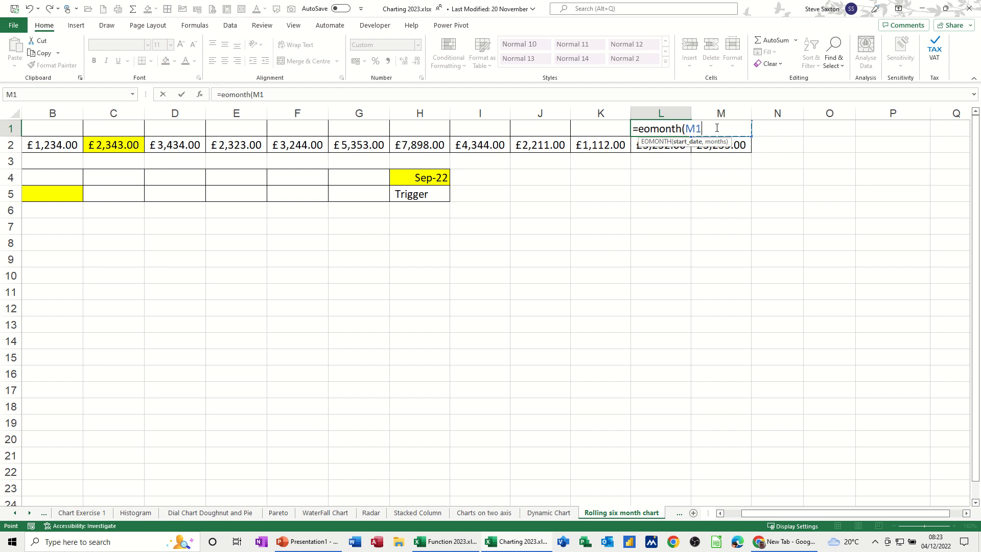
pyautogui.write(',')
pyautogui.write('-1)')
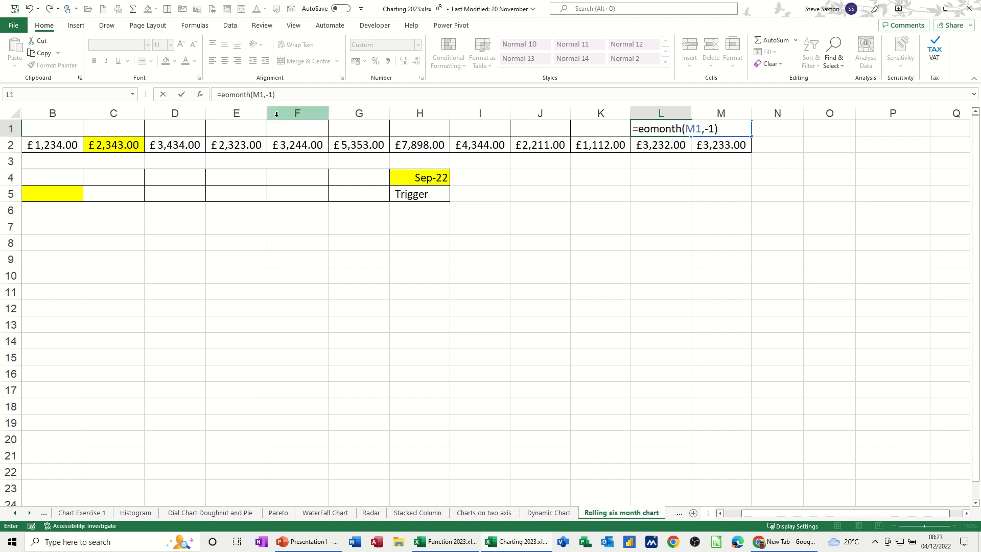
pyautogui.click(181, 95)
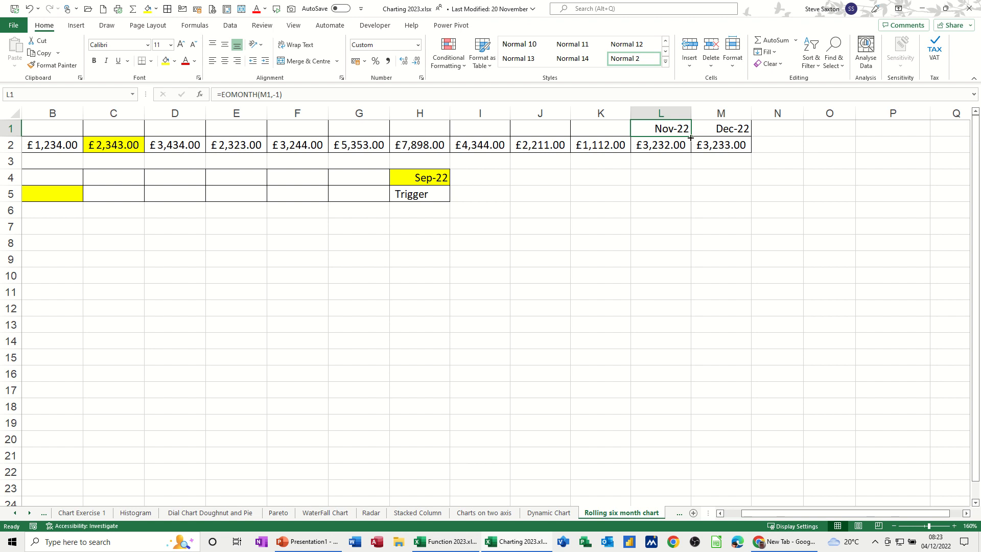
pyautogui.moveTo(691, 137); pyautogui.dragTo(53, 143)
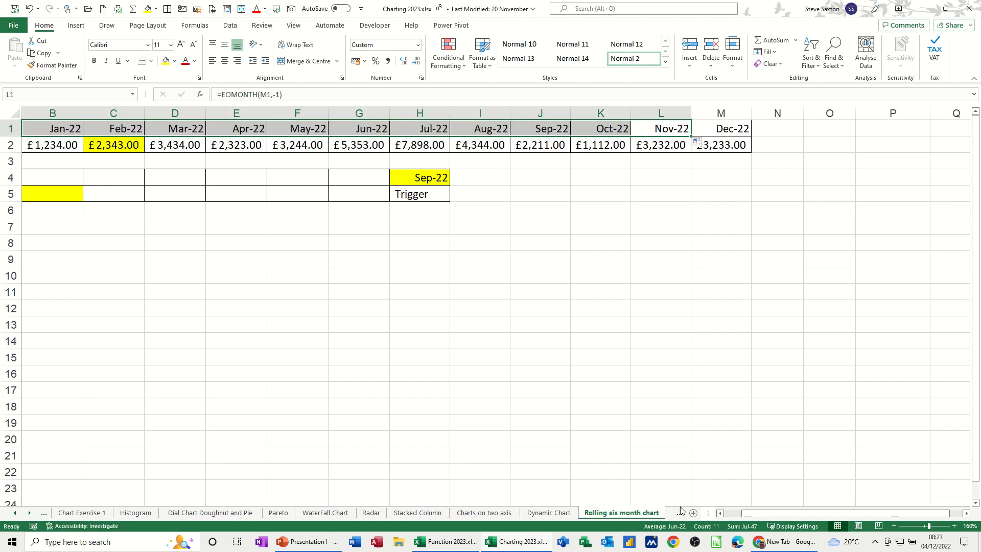
# Step: Enter =EOMONTH(H4,-1) in G4 to return the month before the trigger month
pyautogui.moveTo(759, 515); pyautogui.dragTo(731, 514)
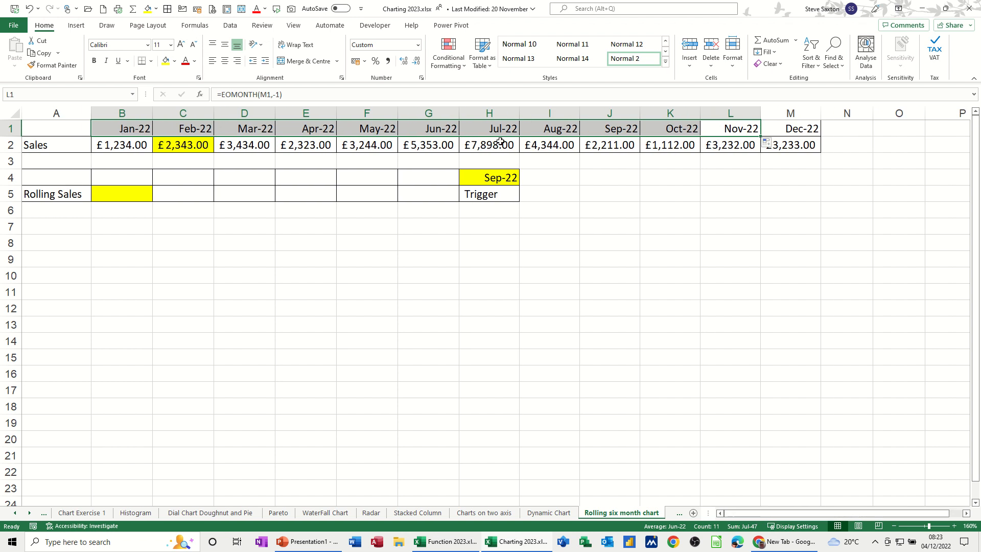
pyautogui.click(485, 181)
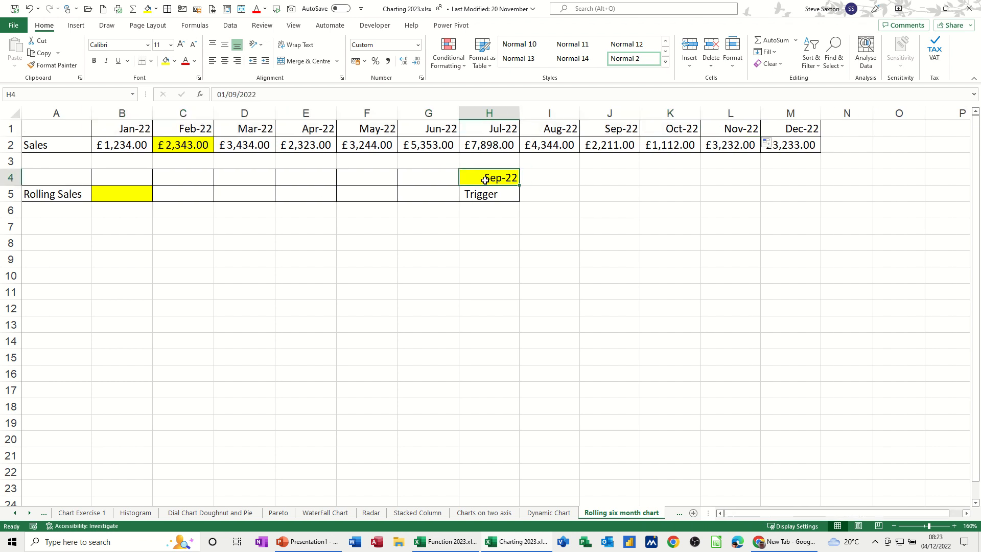
pyautogui.click(424, 179)
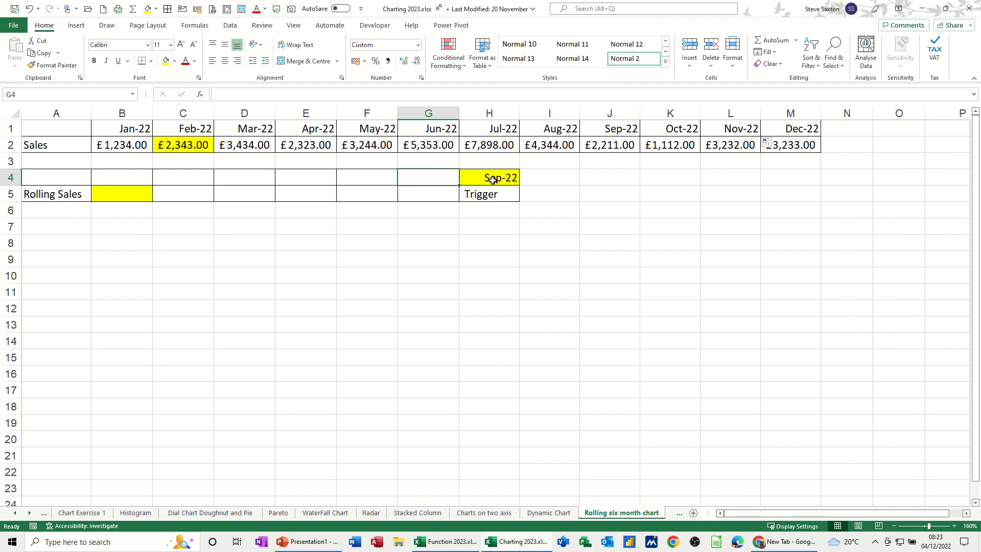
pyautogui.write('=')
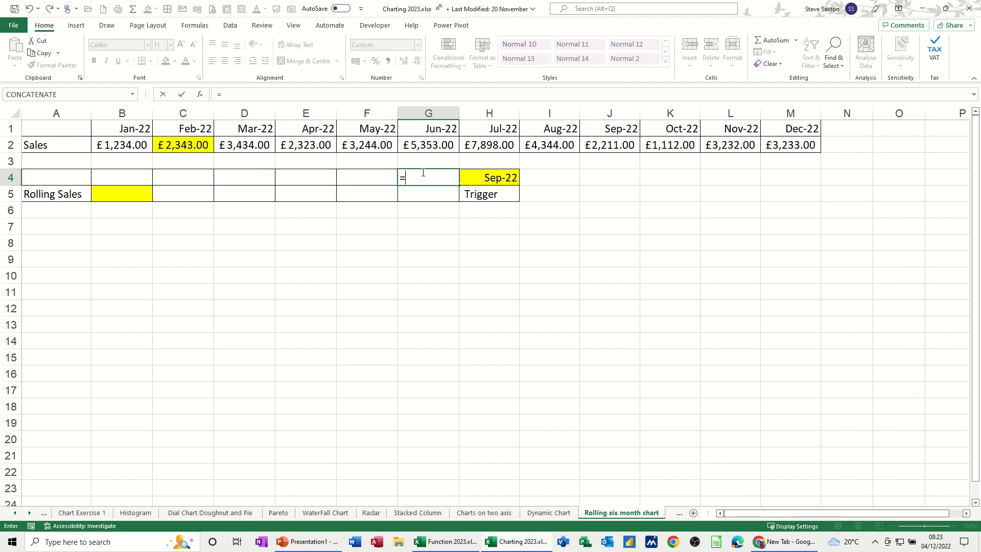
pyautogui.write('eomont')
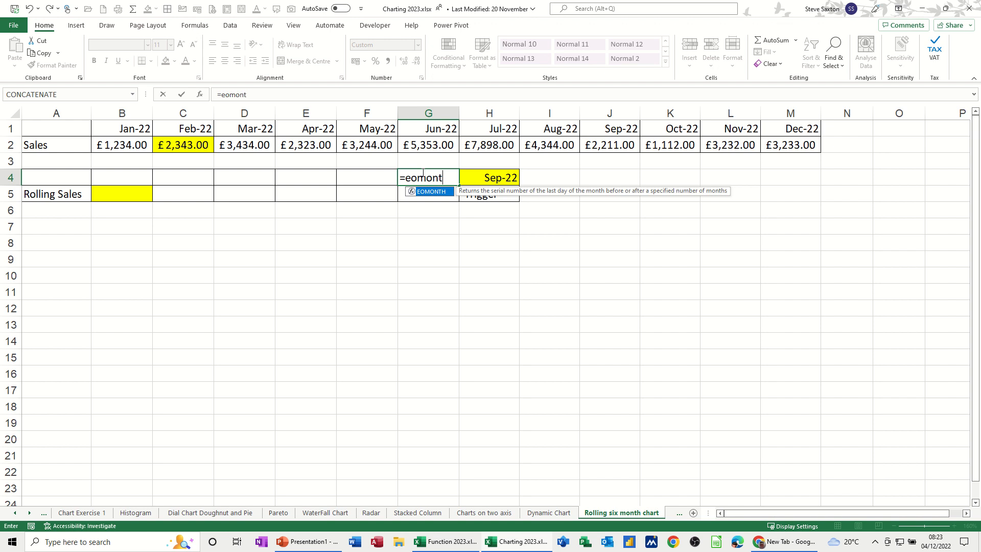
pyautogui.write('h(')
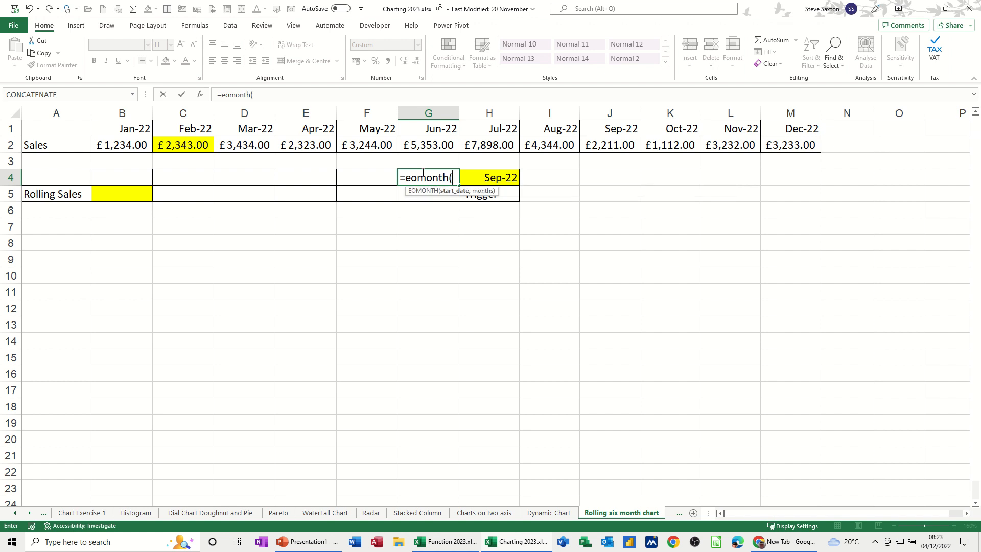
pyautogui.click(503, 174)
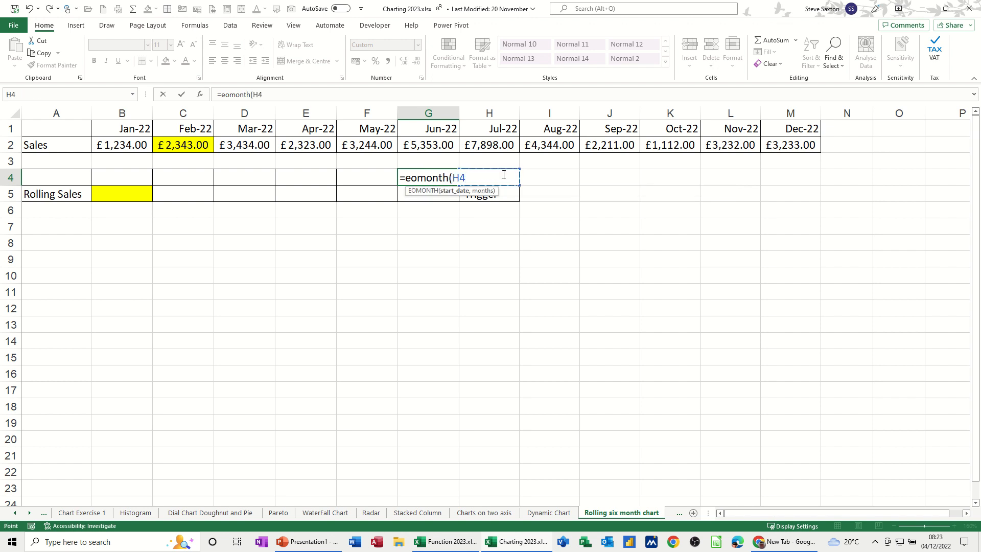
pyautogui.write(',-1)')
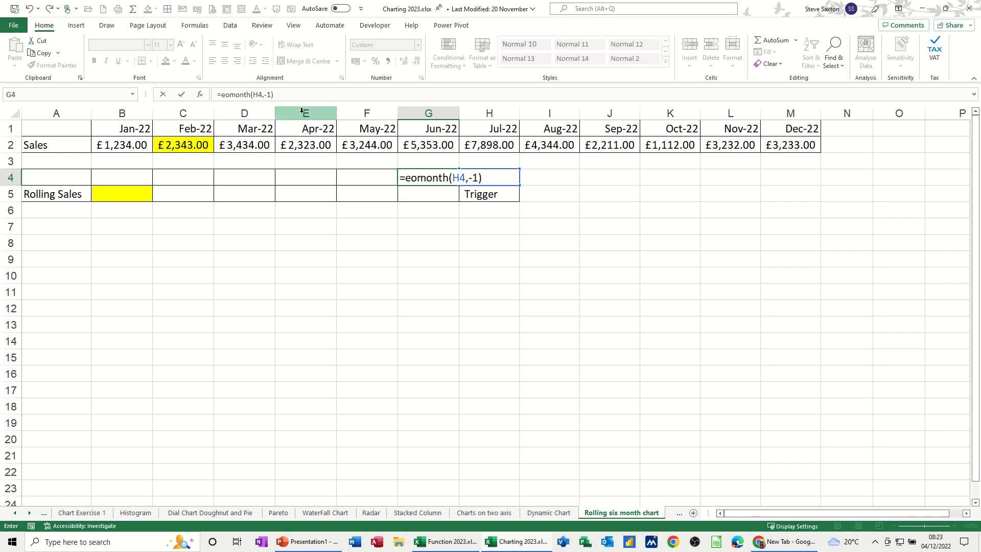
pyautogui.click(183, 95)
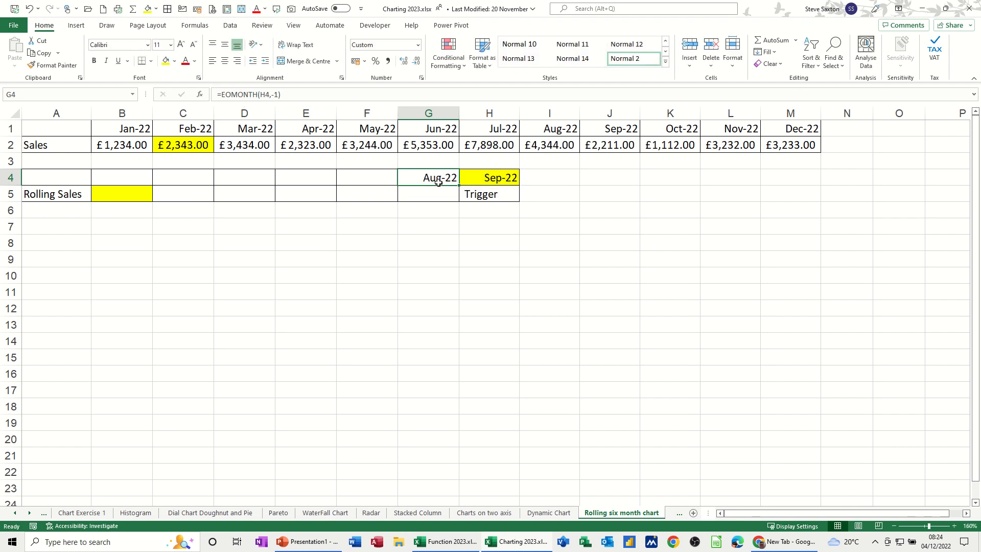
# Step: Fill the month formula from G4 back through B4 and enter =SUMIF(B1:M1,B4,B2:M2) in B5
pyautogui.moveTo(459, 185); pyautogui.dragTo(93, 173)
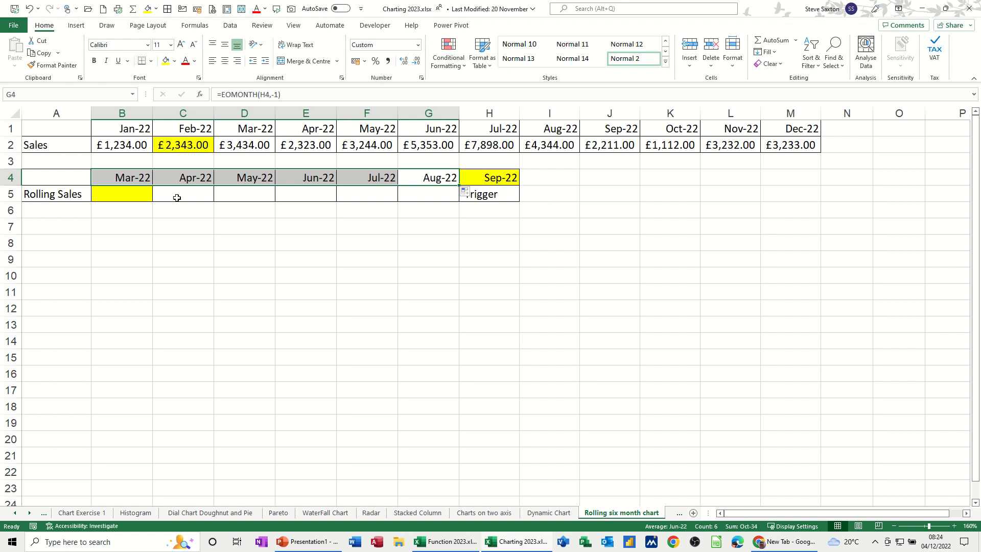
pyautogui.click(125, 192)
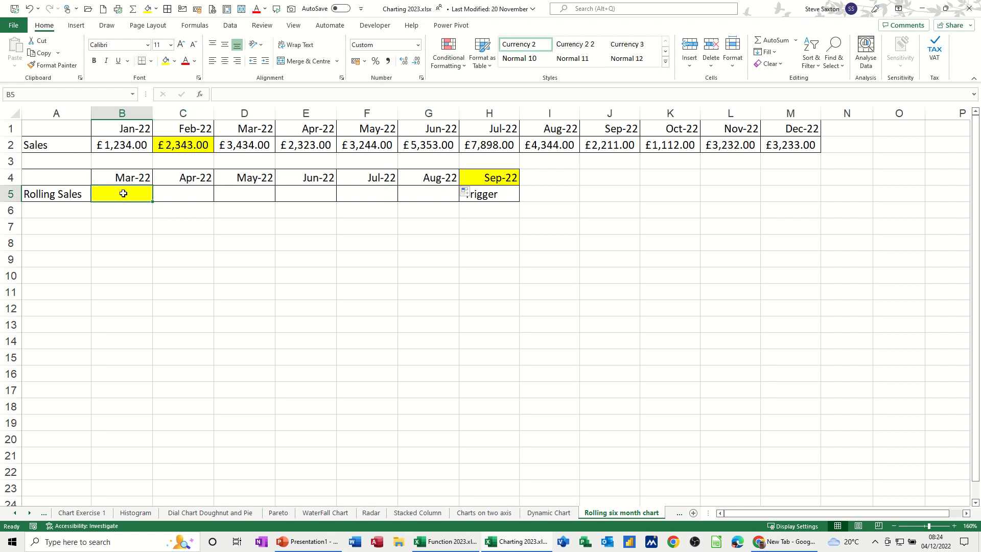
pyautogui.write('=s')
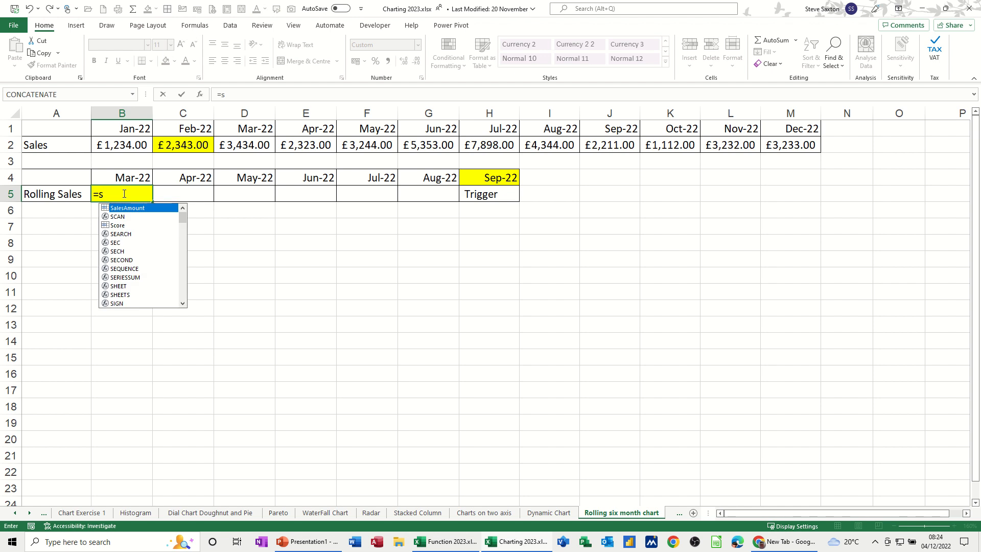
pyautogui.write('umif(')
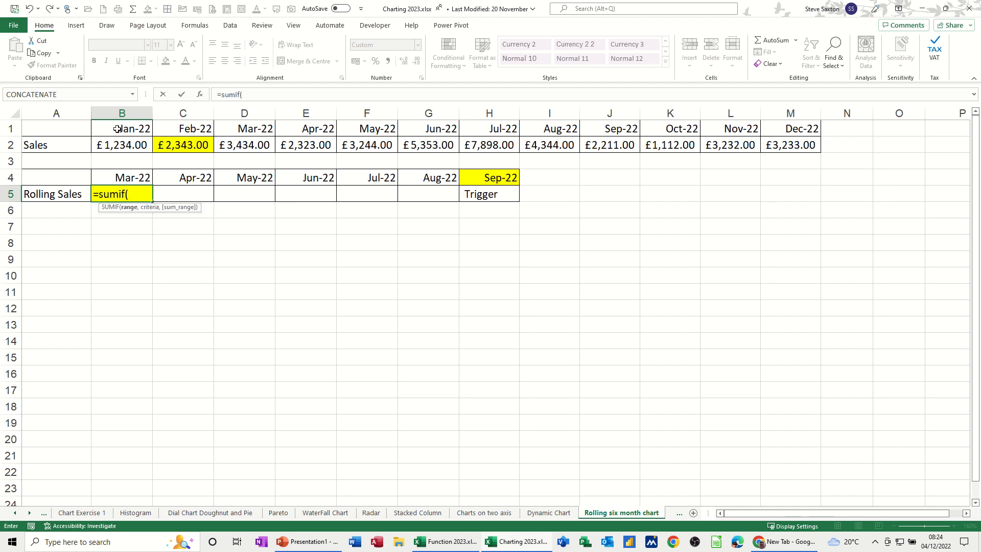
pyautogui.moveTo(117, 129); pyautogui.dragTo(765, 129)
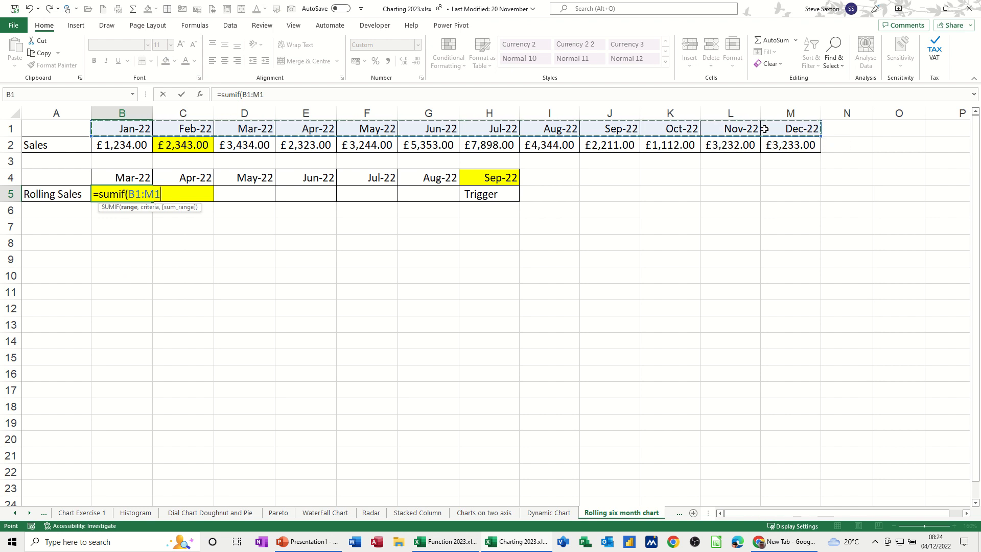
pyautogui.write(',')
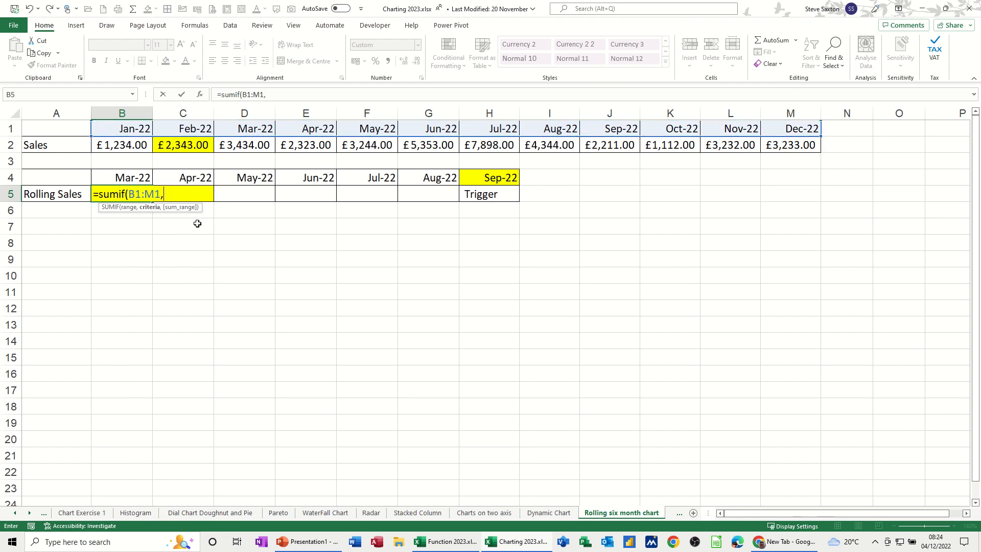
pyautogui.click(112, 177)
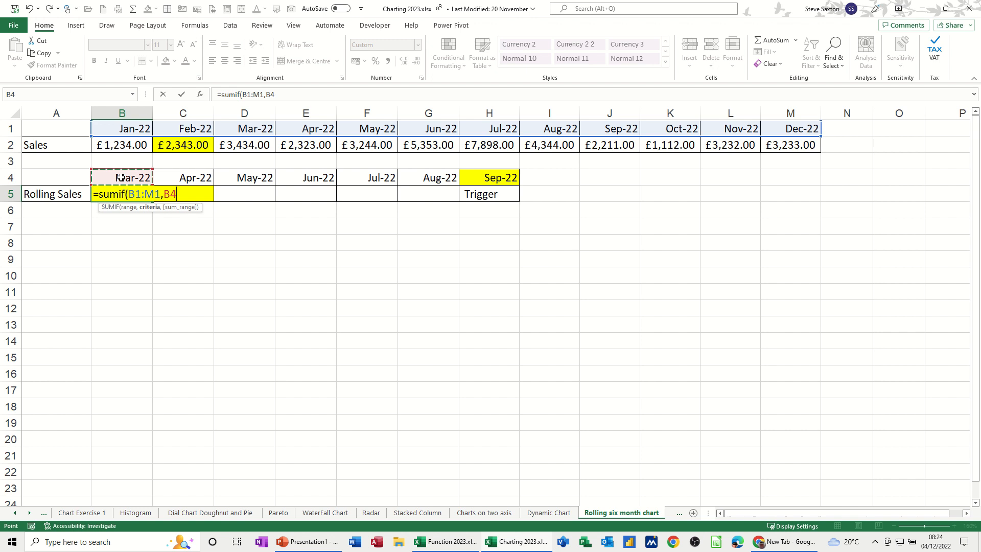
pyautogui.write(',')
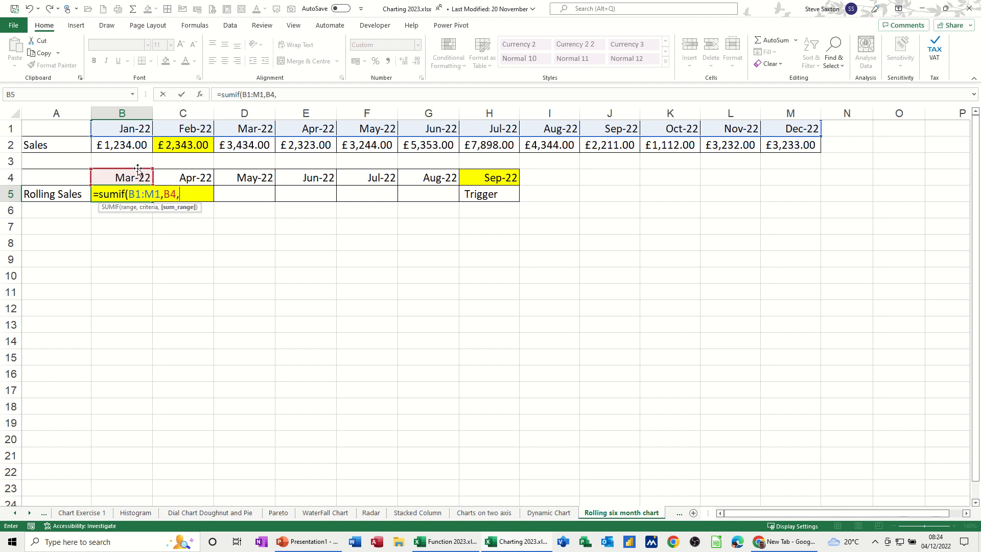
pyautogui.click(124, 145)
pyautogui.moveTo(124, 145); pyautogui.dragTo(784, 148)
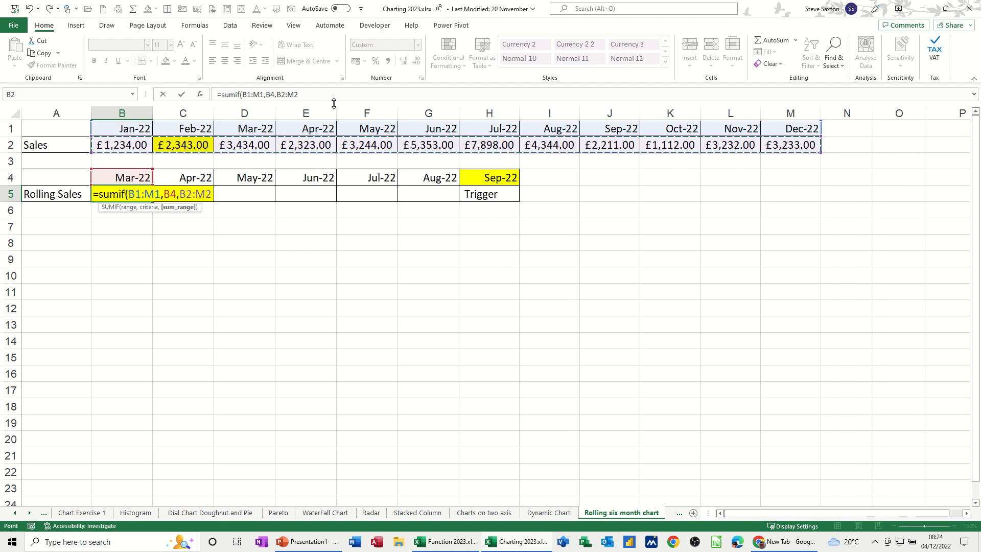
pyautogui.write(')')
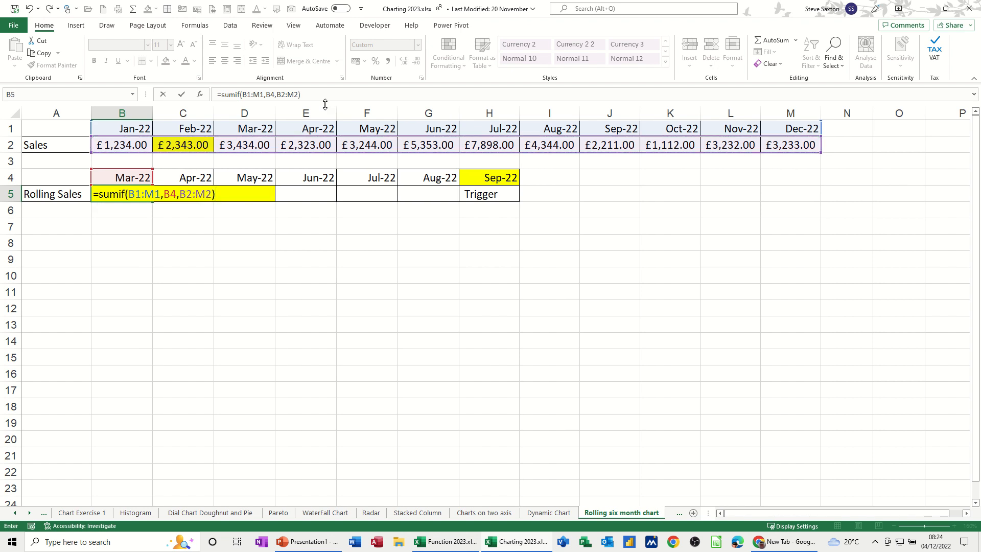
pyautogui.click(182, 95)
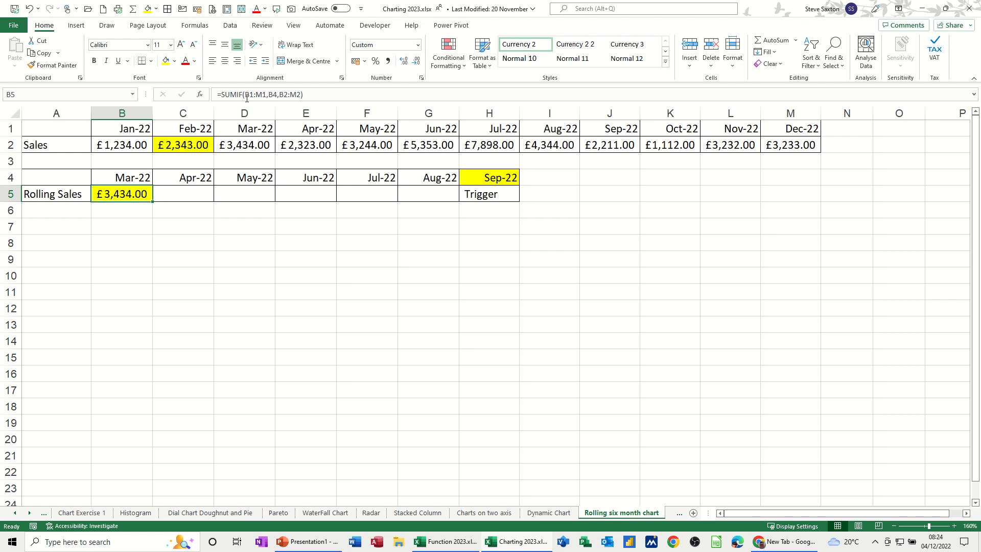
# Step: Make the B1:M1 and B2:M2 ranges absolute in B5's SUMIF, keep B4 relative, and fill the formula across to G5
pyautogui.moveTo(247, 98); pyautogui.dragTo(265, 94)
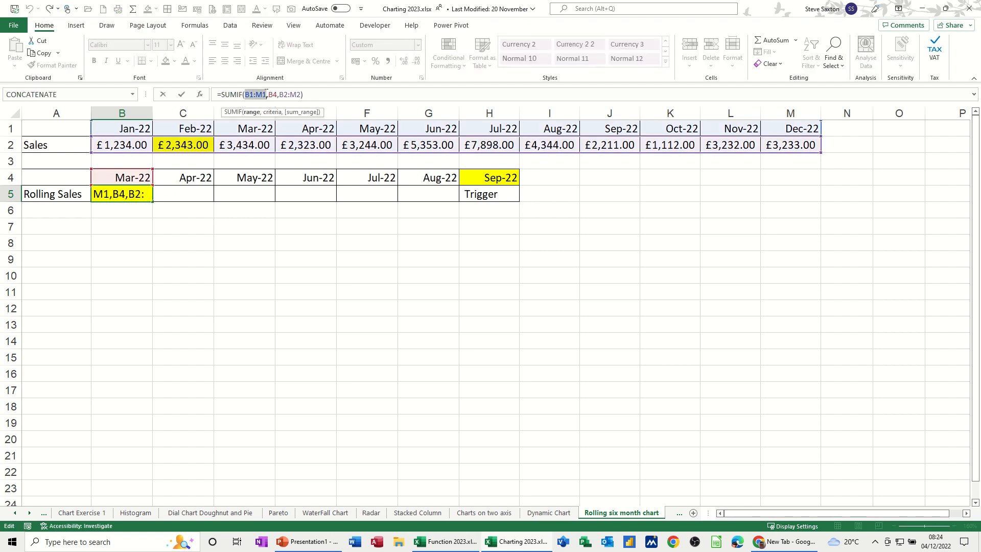
pyautogui.press('F4')
pyautogui.moveTo(285, 95); pyautogui.dragTo(317, 95)
pyautogui.press('F4')
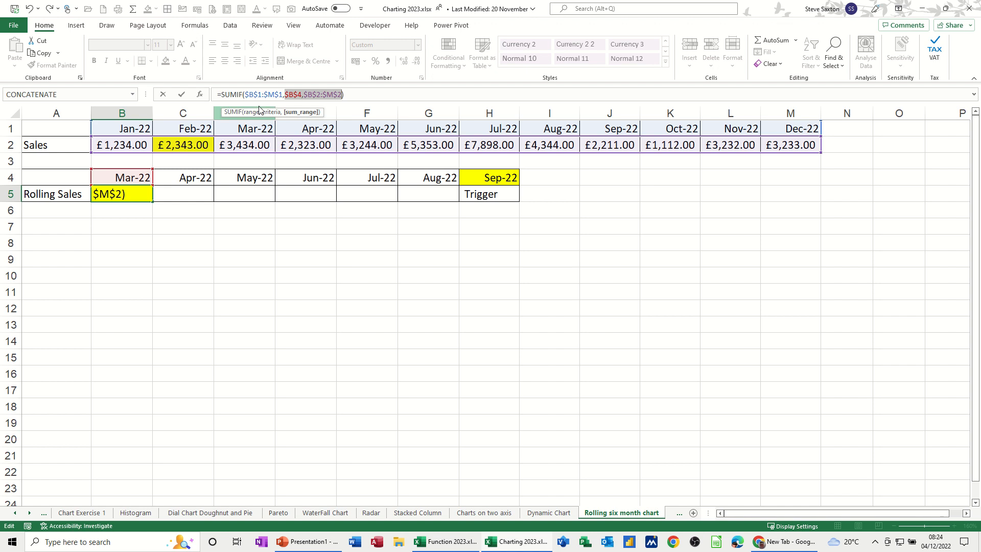
pyautogui.click(293, 94)
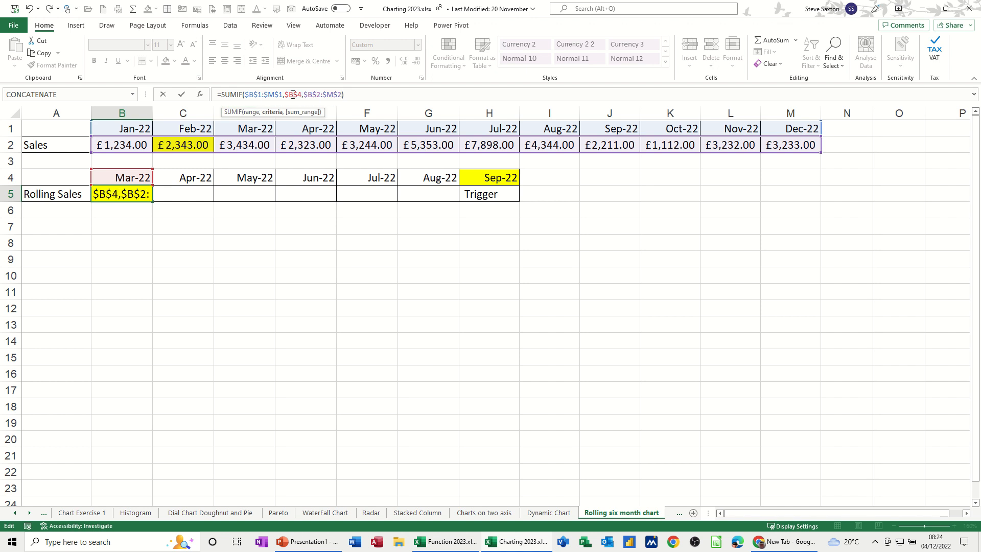
pyautogui.press('F4')
pyautogui.press('F4')
pyautogui.press('F4')
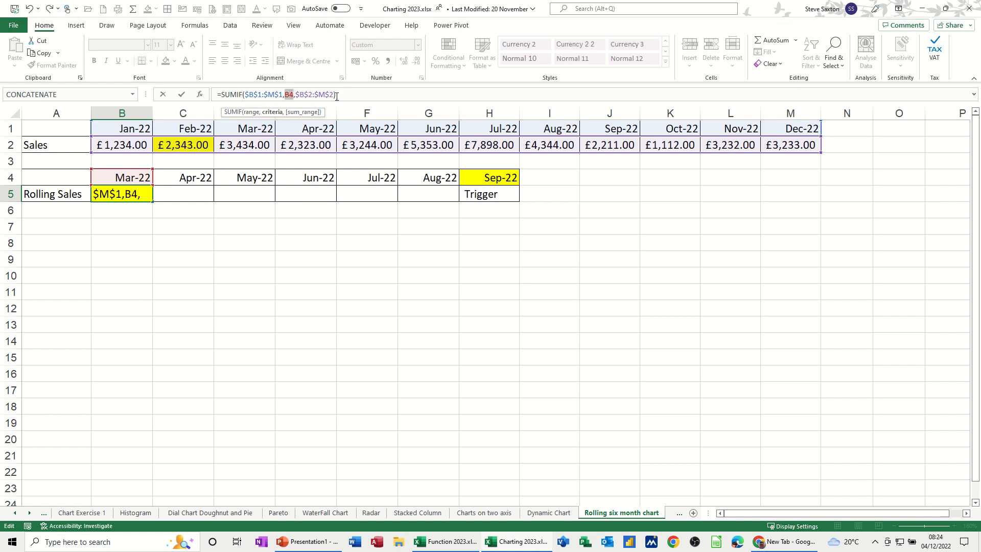
pyautogui.click(182, 94)
pyautogui.moveTo(152, 202); pyautogui.dragTo(438, 204)
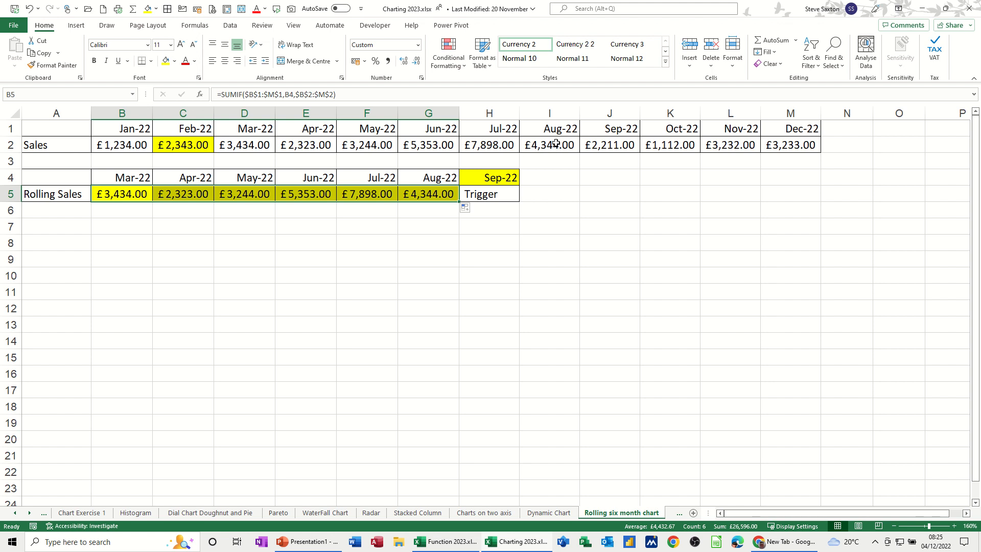
# Step: Set the trigger month in H4 to oct 22
pyautogui.click(496, 178)
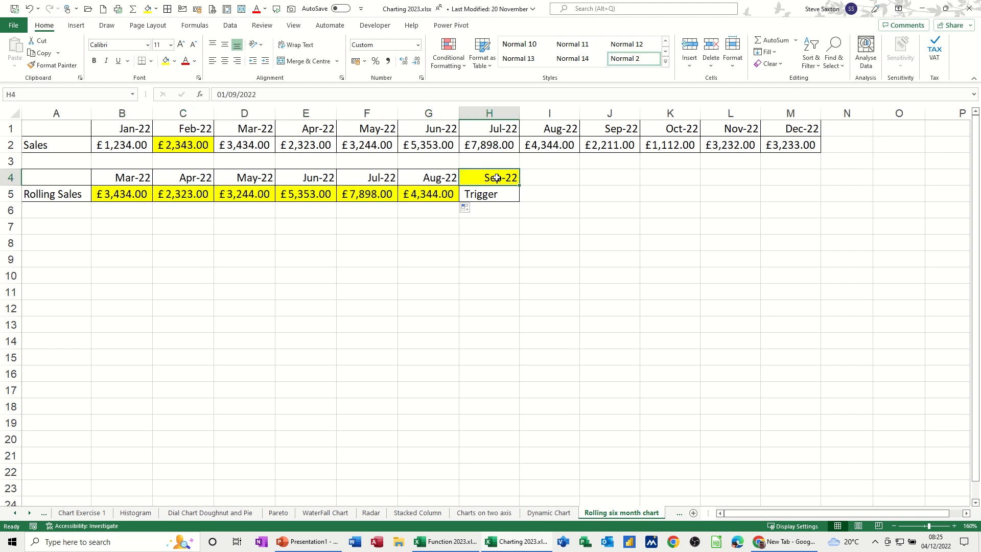
pyautogui.write('oct 22')
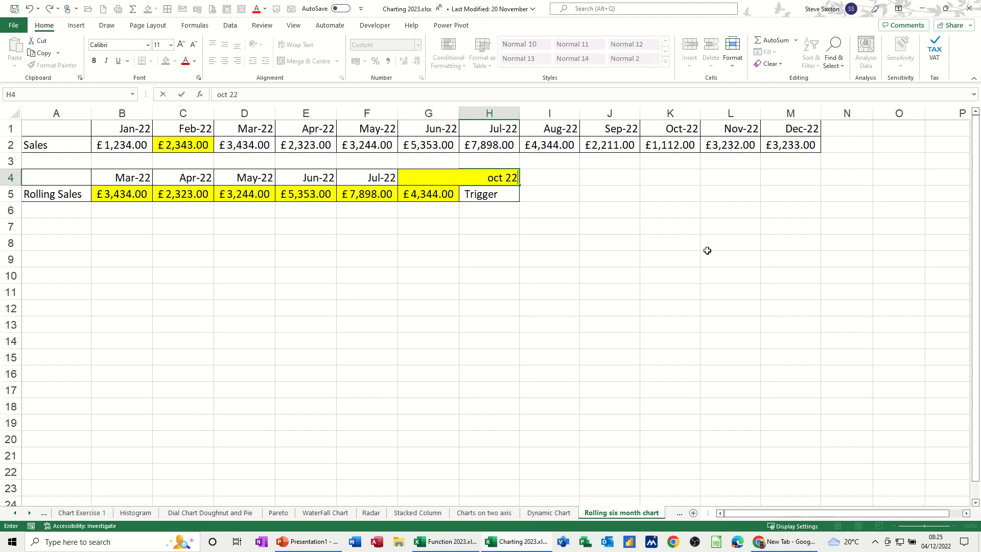
pyautogui.press('Return')
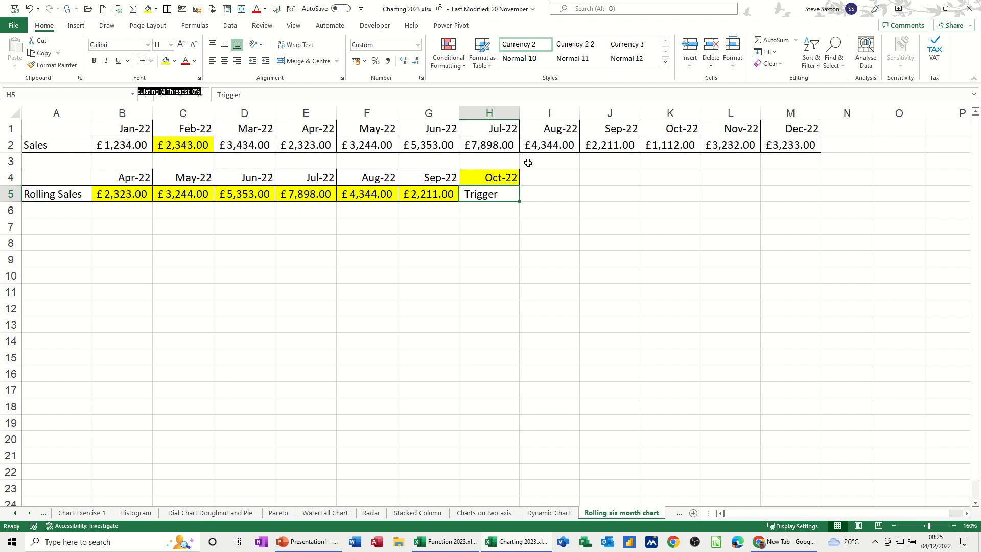
# Step: Name row 1 as dates and row 2 as sales
pyautogui.click(126, 191)
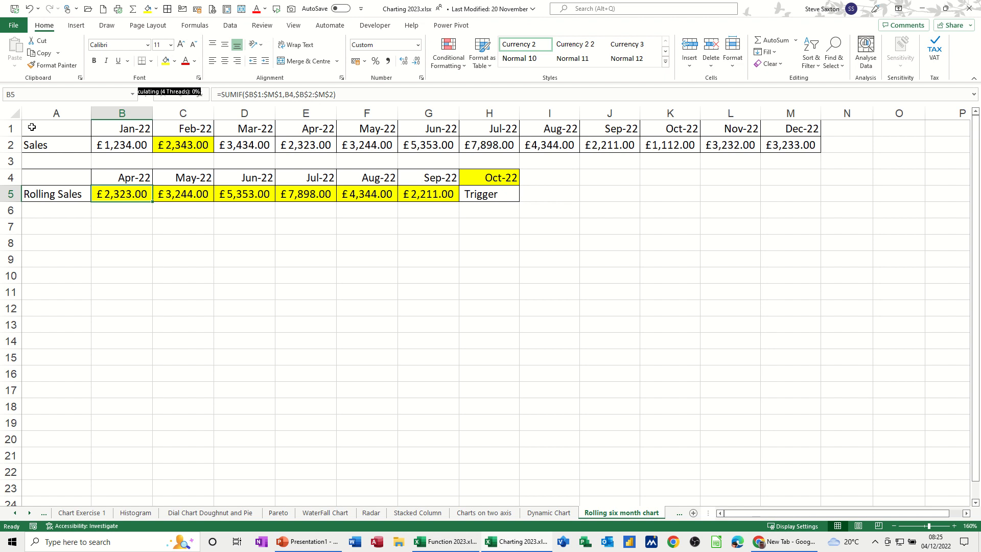
pyautogui.click(10, 129)
pyautogui.click(32, 94)
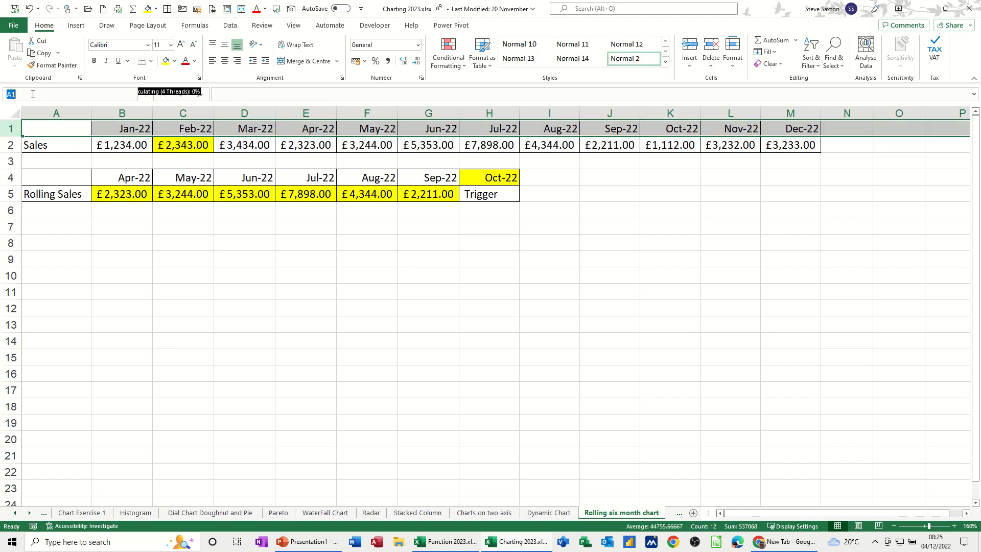
pyautogui.write('dates')
pyautogui.press('Return')
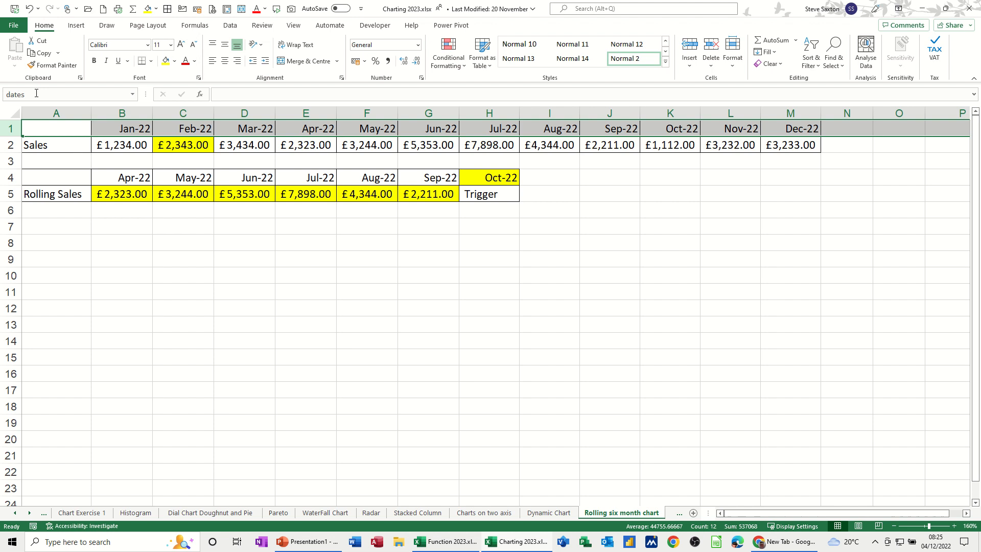
pyautogui.click(10, 145)
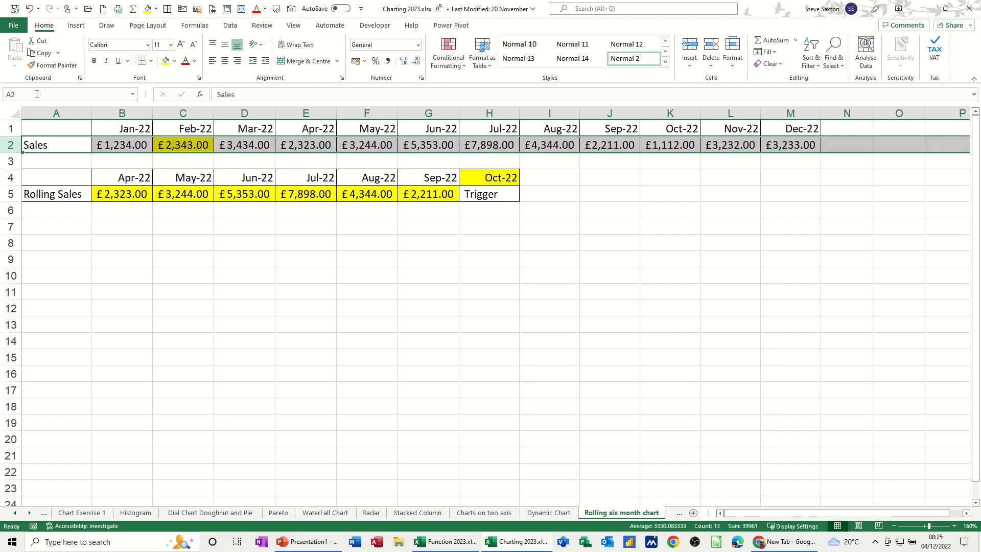
pyautogui.click(37, 94)
pyautogui.write('sales')
# Step: Change B5's formula to =SUMIF(dates,B4,sales), fill it across to G5, and check the copied formulas
pyautogui.click(109, 193)
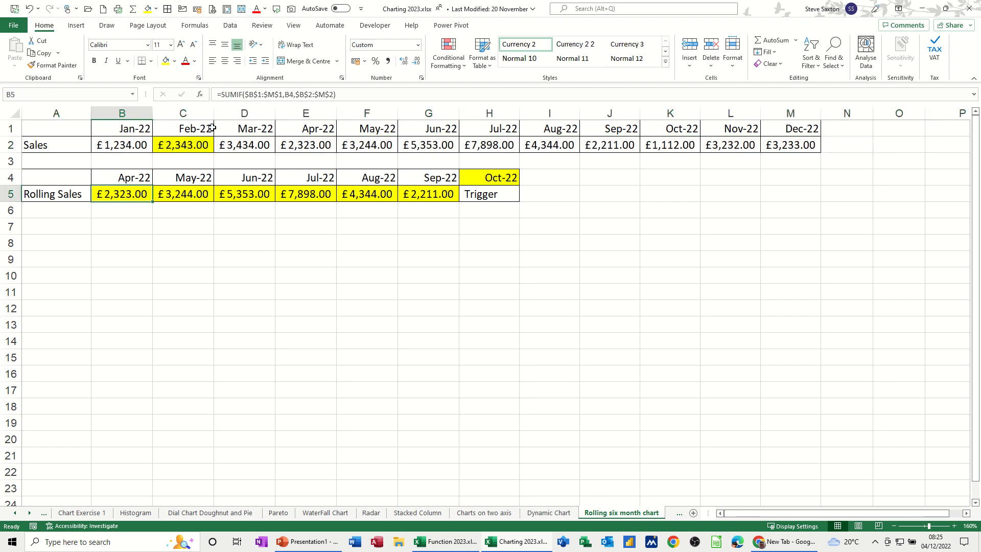
pyautogui.moveTo(245, 96); pyautogui.dragTo(274, 98)
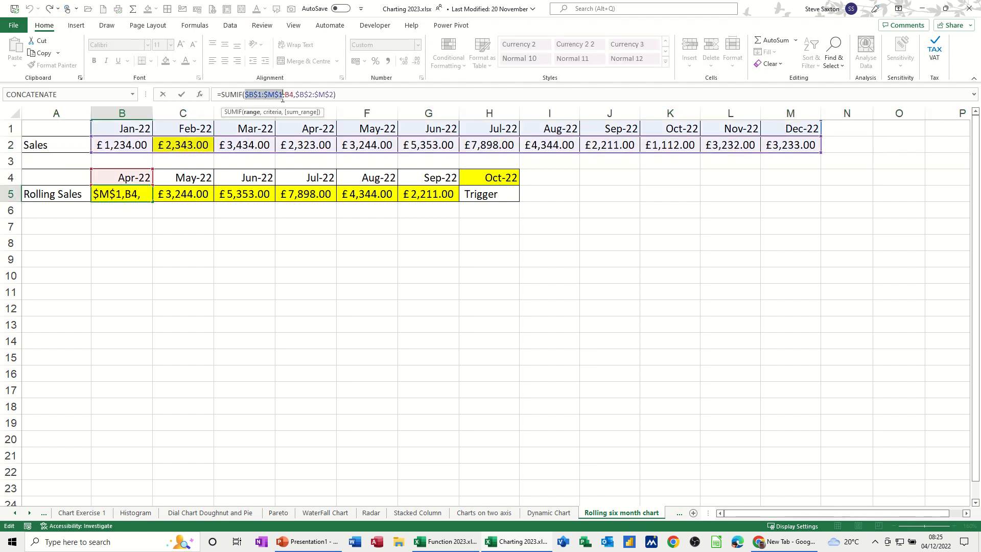
pyautogui.write('dates')
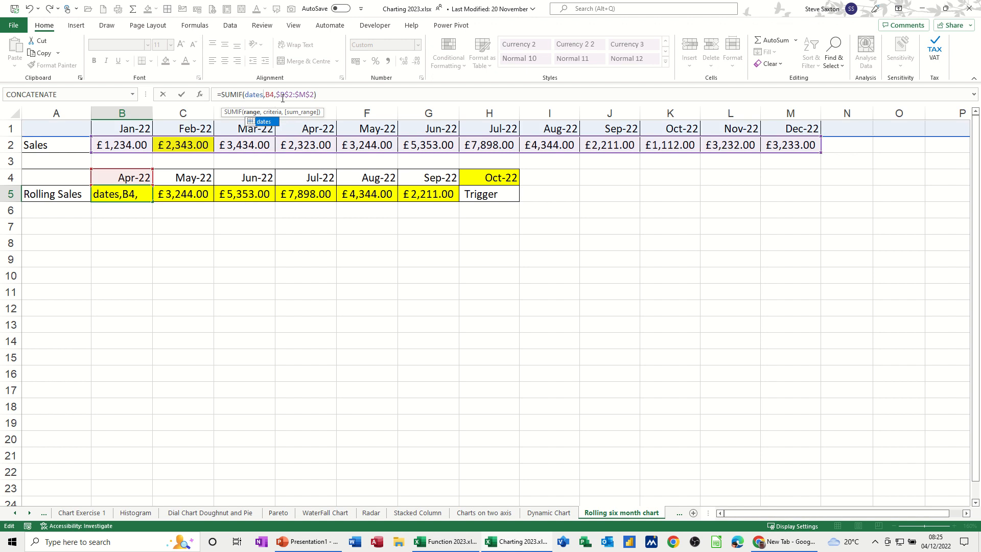
pyautogui.moveTo(276, 94); pyautogui.dragTo(304, 94)
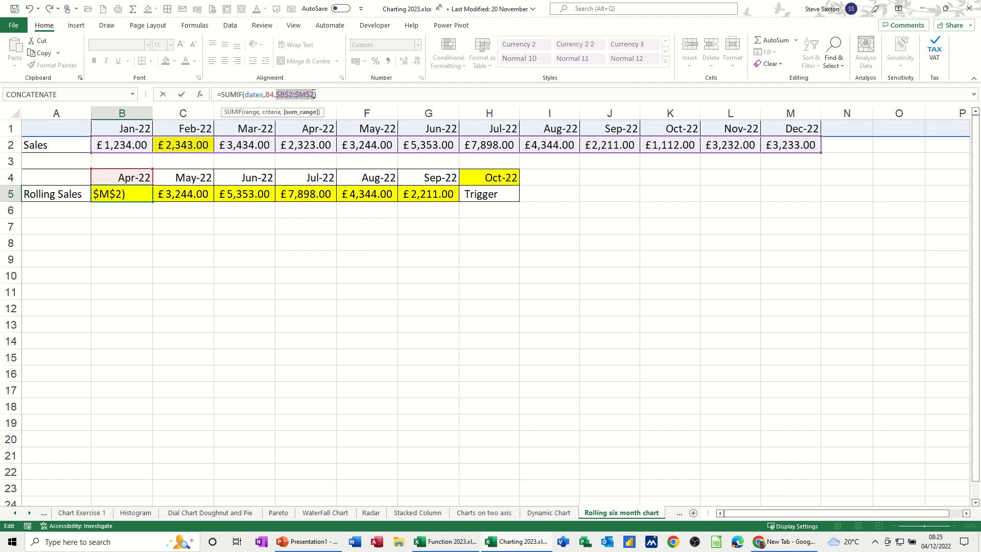
pyautogui.write('sales')
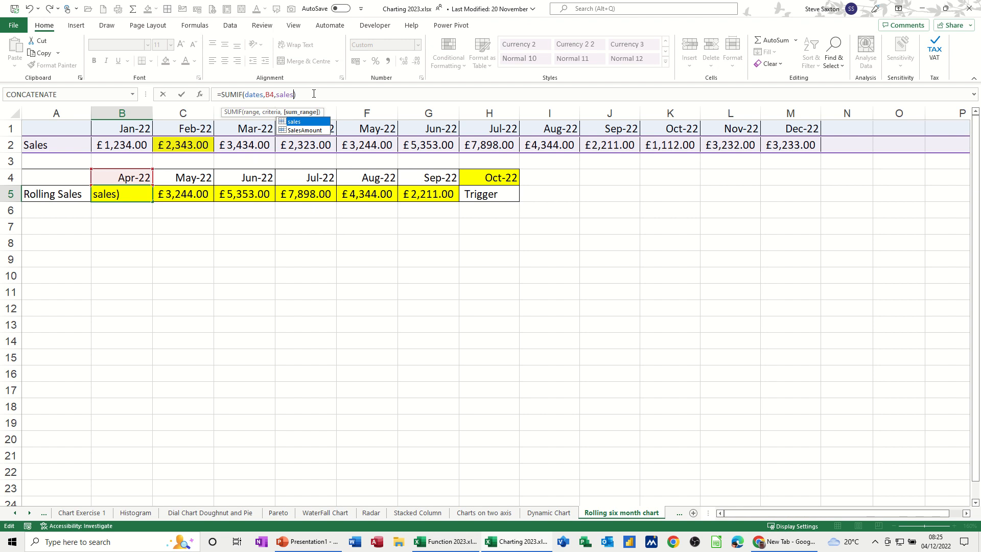
pyautogui.press('Return')
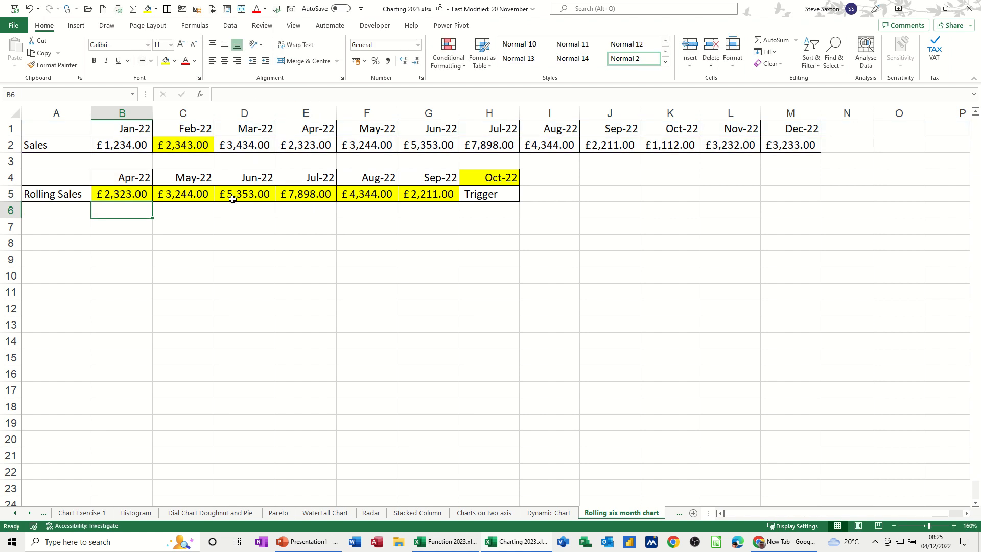
pyautogui.click(133, 195)
pyautogui.moveTo(150, 203); pyautogui.dragTo(432, 208)
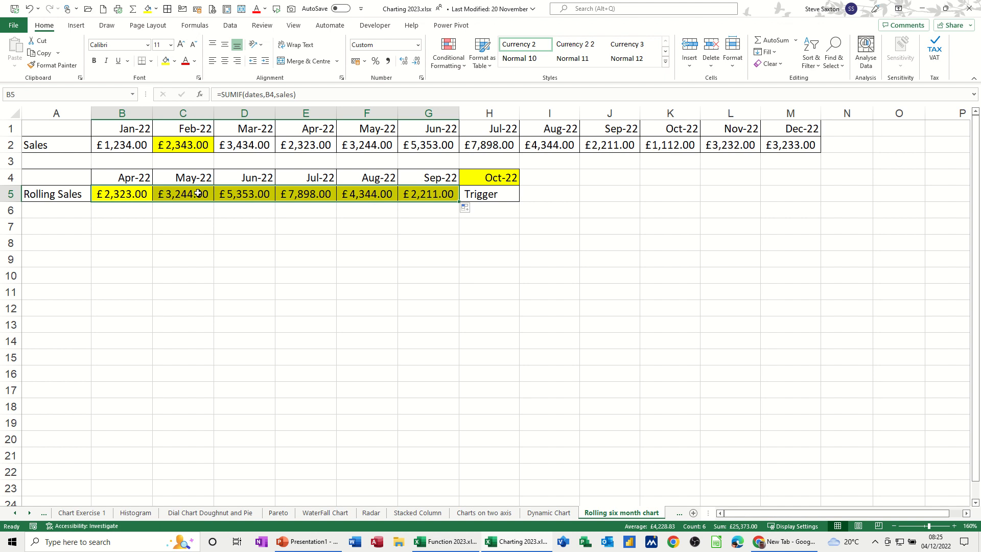
pyautogui.click(129, 195)
pyautogui.click(186, 198)
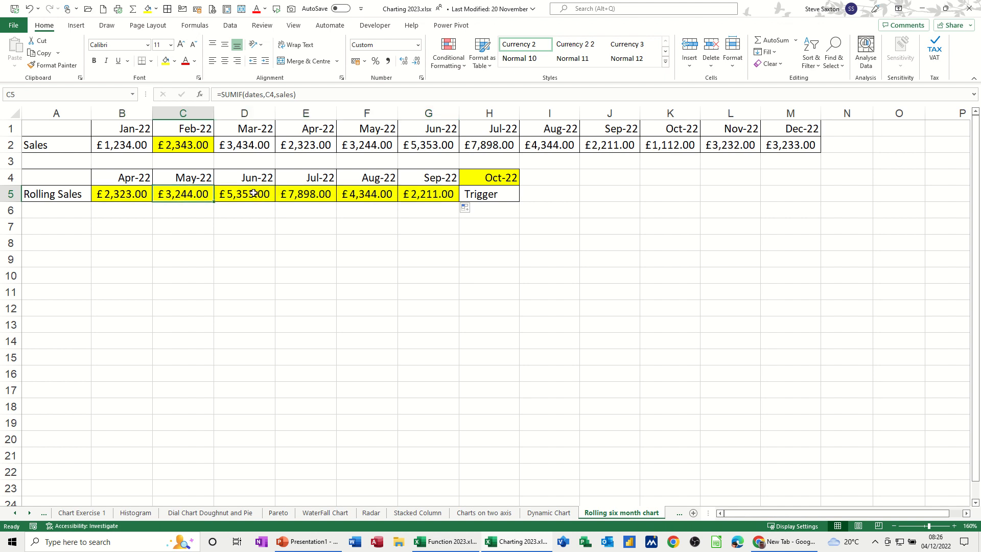
pyautogui.click(254, 194)
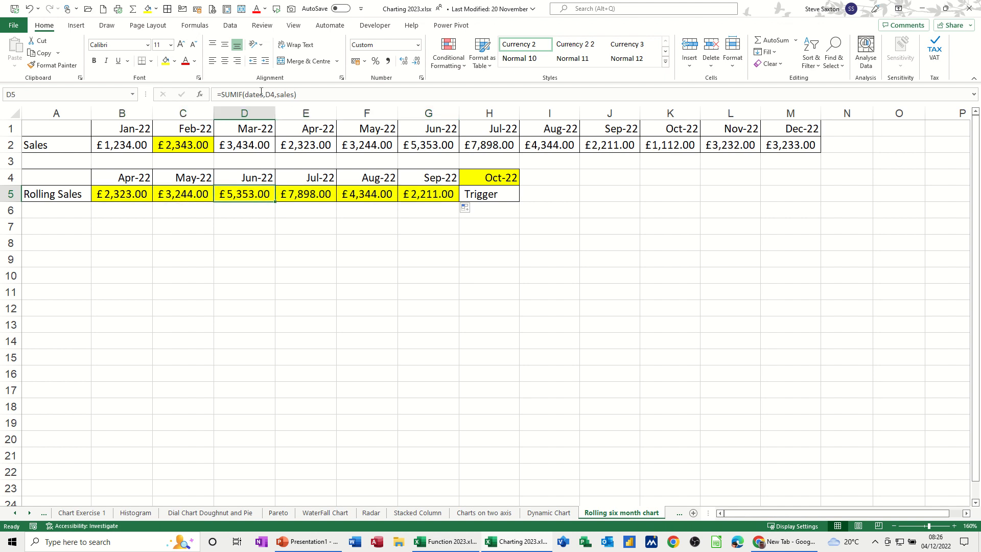
pyautogui.click(126, 195)
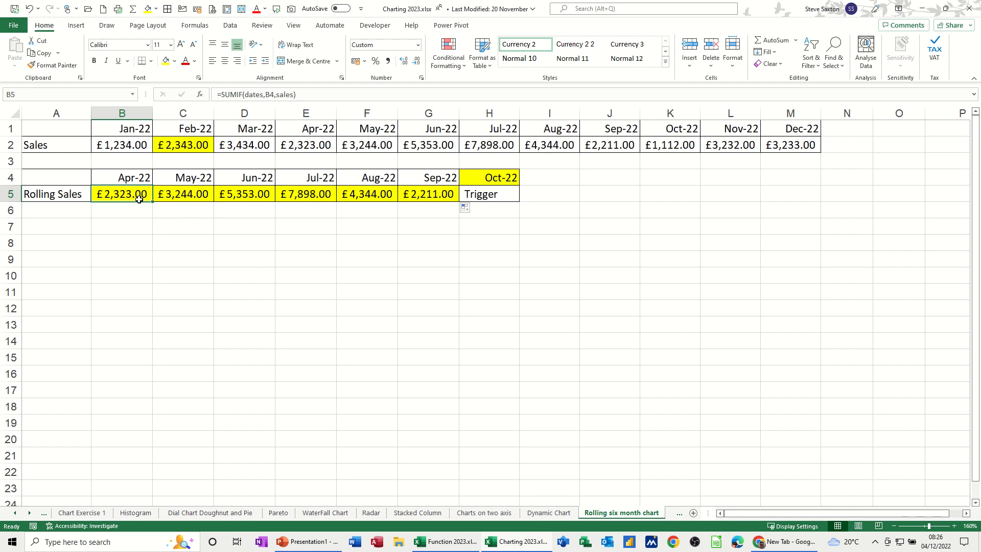
# Step: Insert a 2-D clustered column chart from B4:G5 and place it directly below the rolling sales table
pyautogui.moveTo(117, 177); pyautogui.dragTo(418, 190)
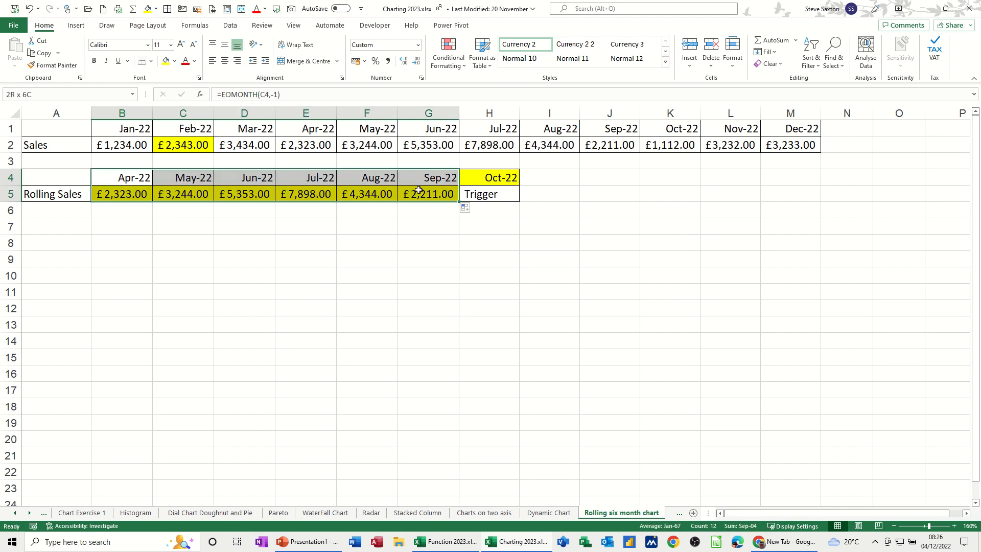
pyautogui.click(76, 25)
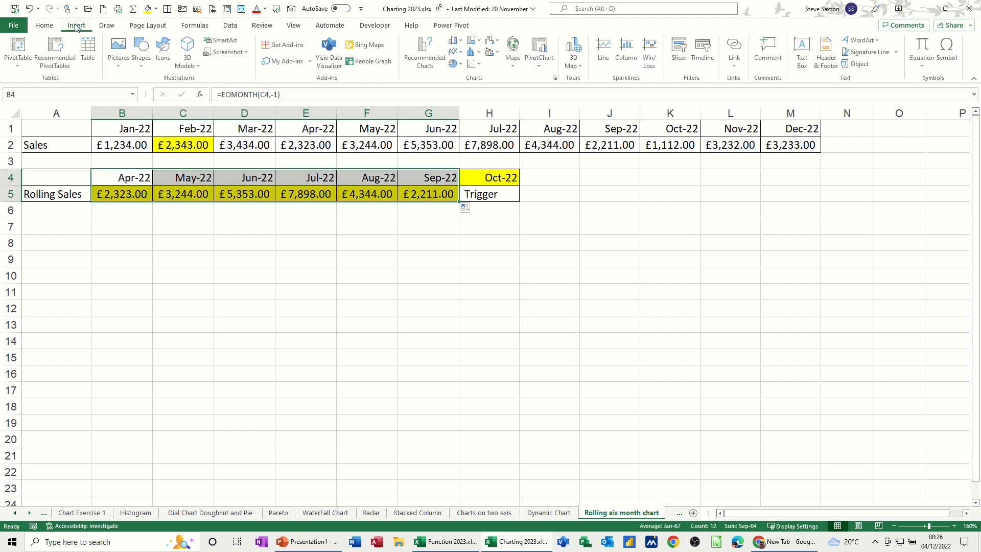
pyautogui.click(454, 40)
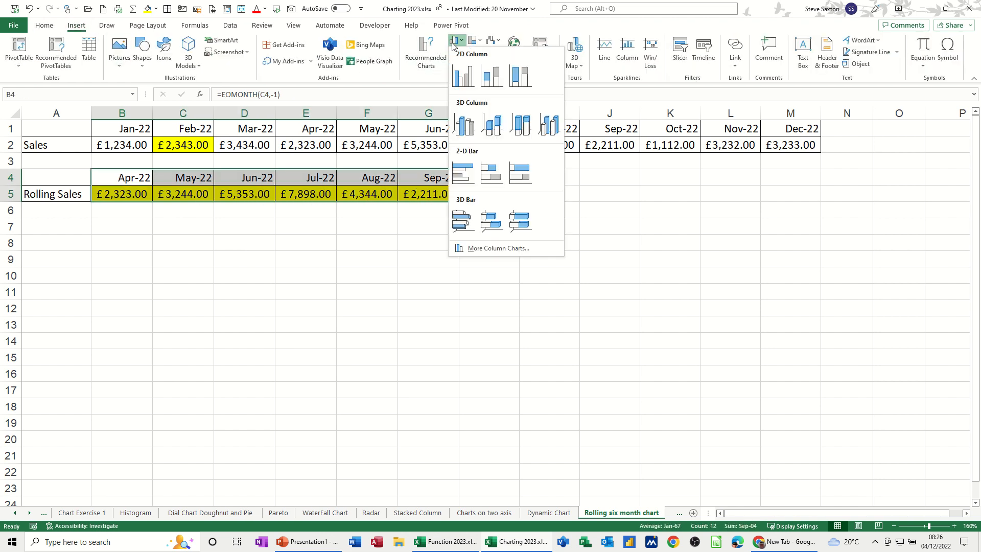
pyautogui.click(466, 79)
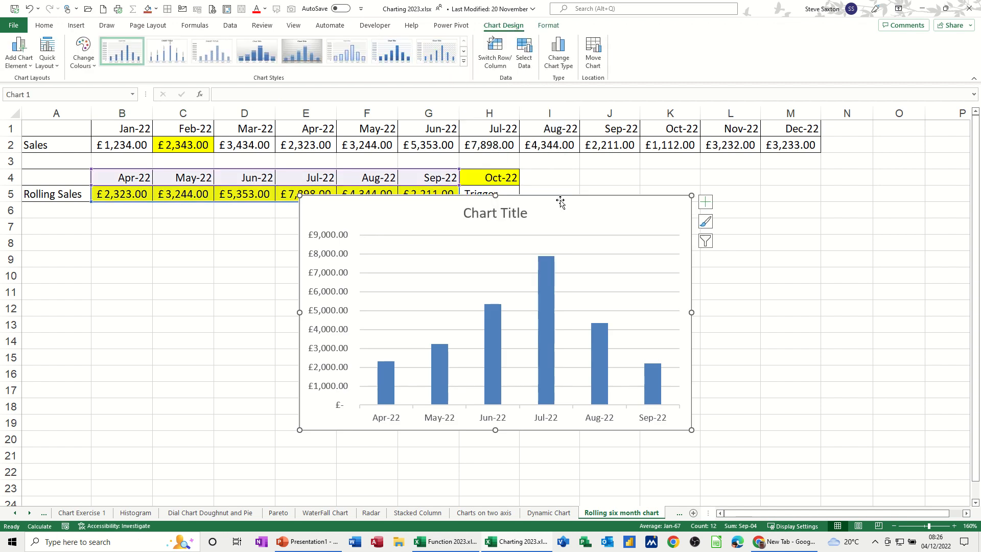
pyautogui.moveTo(550, 206); pyautogui.dragTo(282, 221)
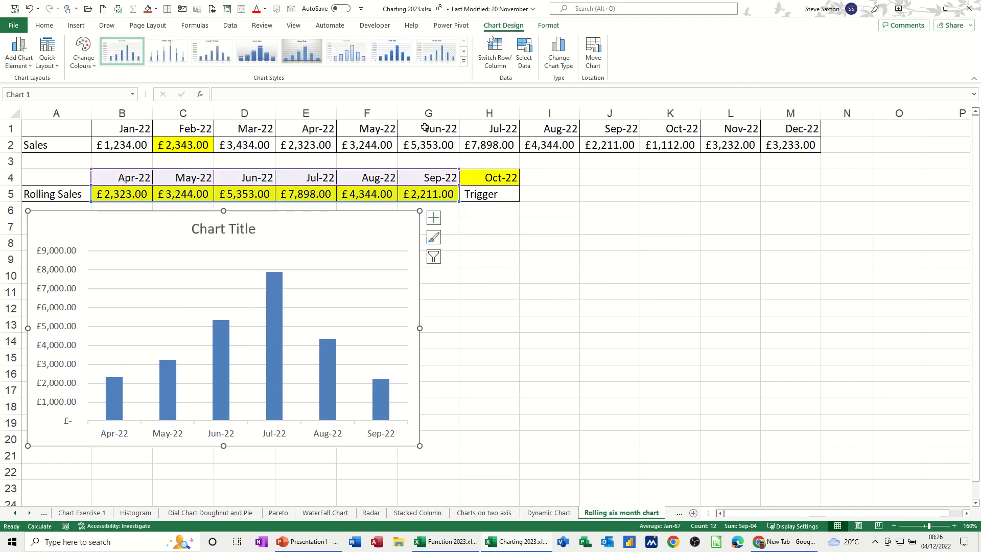
# Step: Apply the dark-background style with bevelled blue columns to the chart and add data labels
pyautogui.click(465, 64)
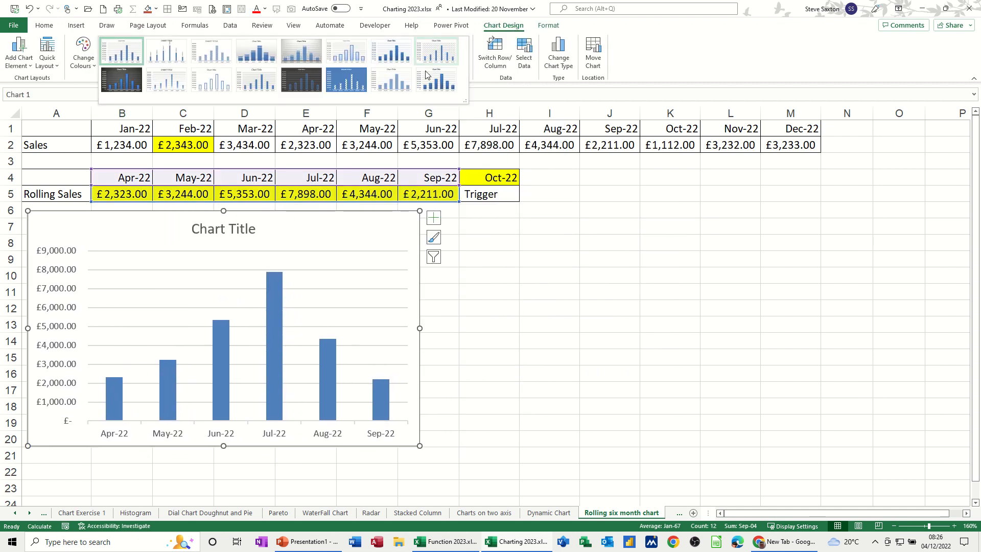
pyautogui.click(122, 80)
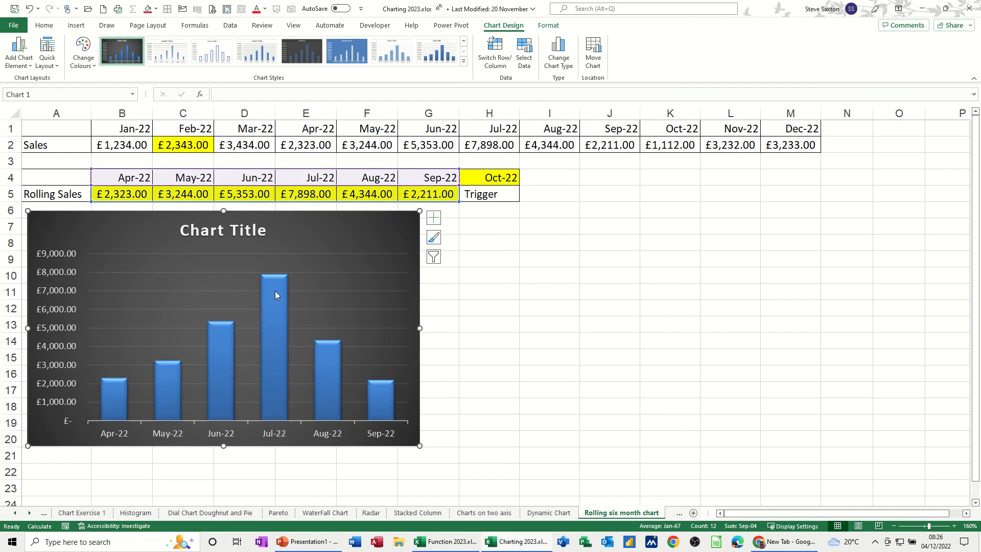
pyautogui.click(434, 223)
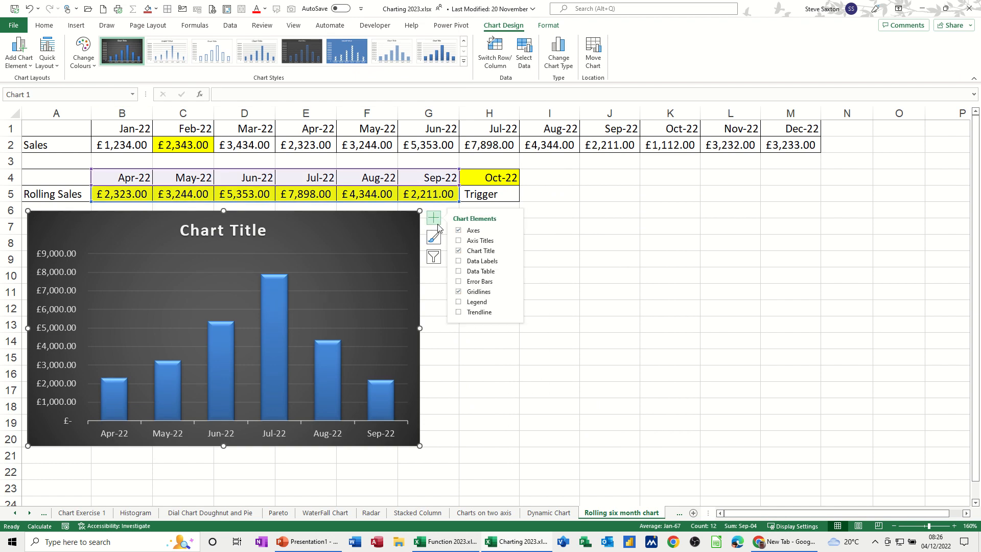
pyautogui.click(459, 262)
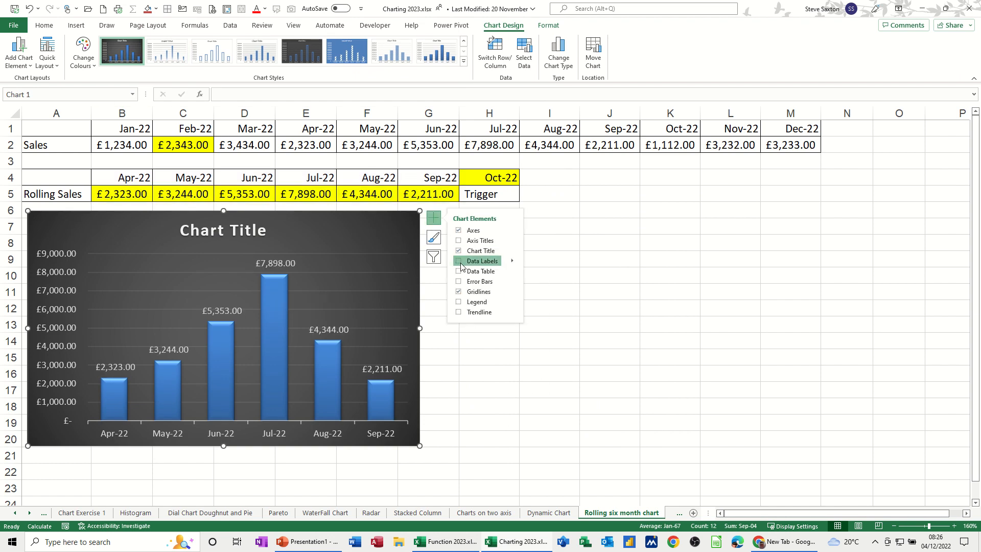
# Step: Delete the chart title and widen the chart to the right-hand edge of column H
pyautogui.click(231, 230)
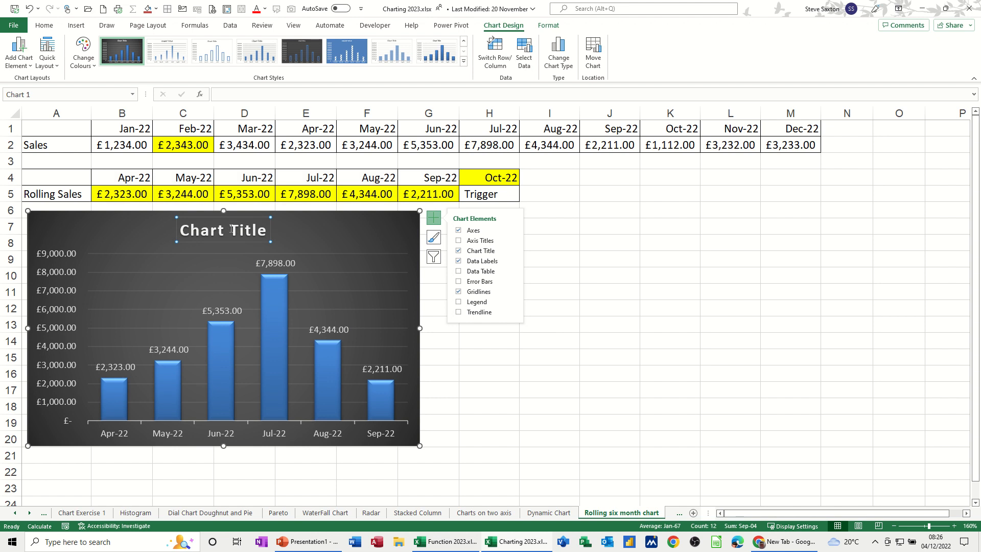
pyautogui.press('Delete')
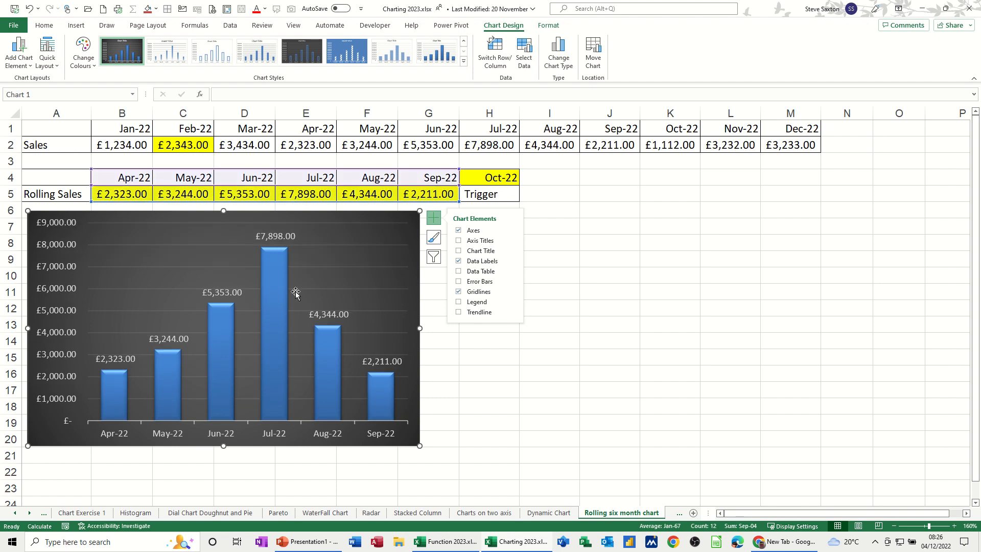
pyautogui.click(434, 358)
pyautogui.click(416, 321)
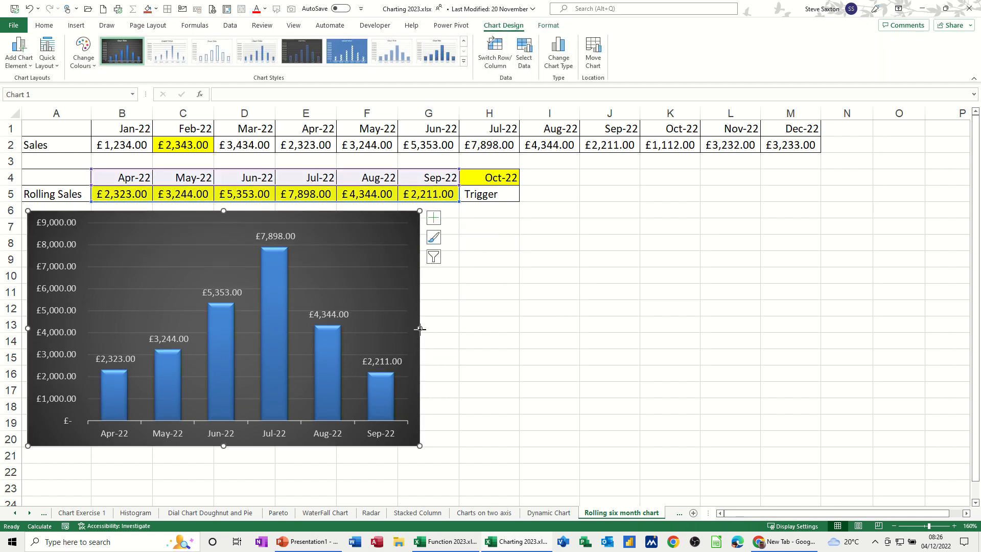
pyautogui.moveTo(419, 328); pyautogui.dragTo(519, 323)
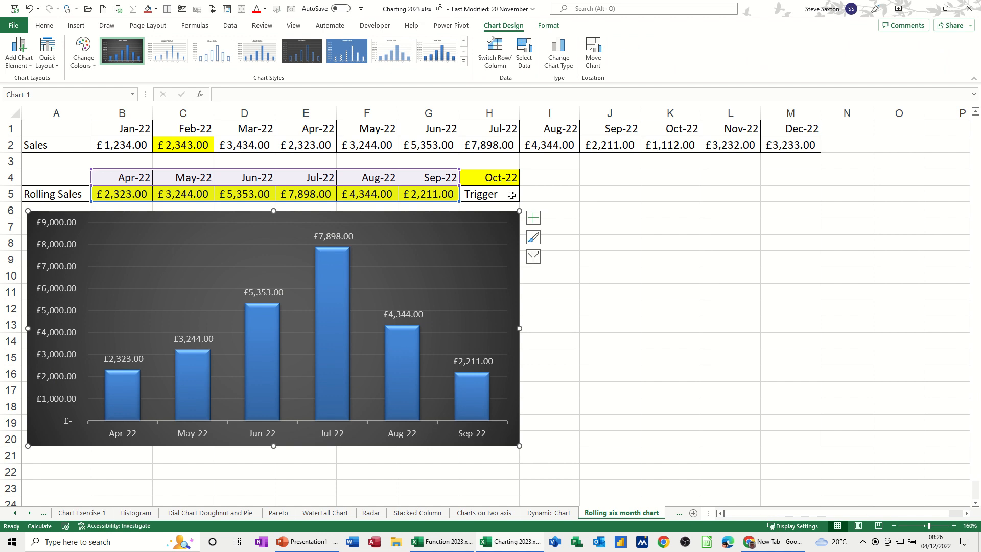
# Step: Set the trigger month in H4 to Jul-22 and inspect the formula behind the last date in M1
pyautogui.click(484, 178)
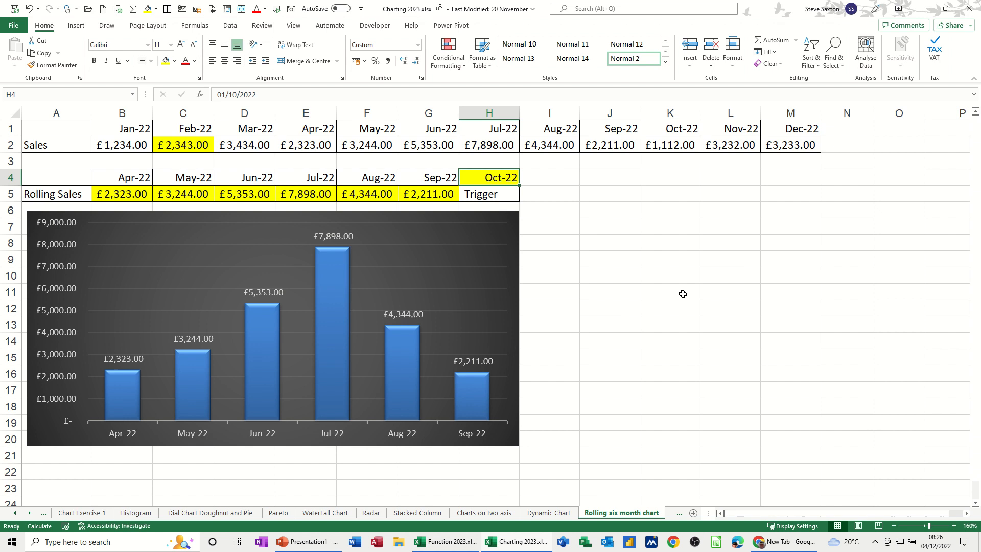
pyautogui.write('Ju')
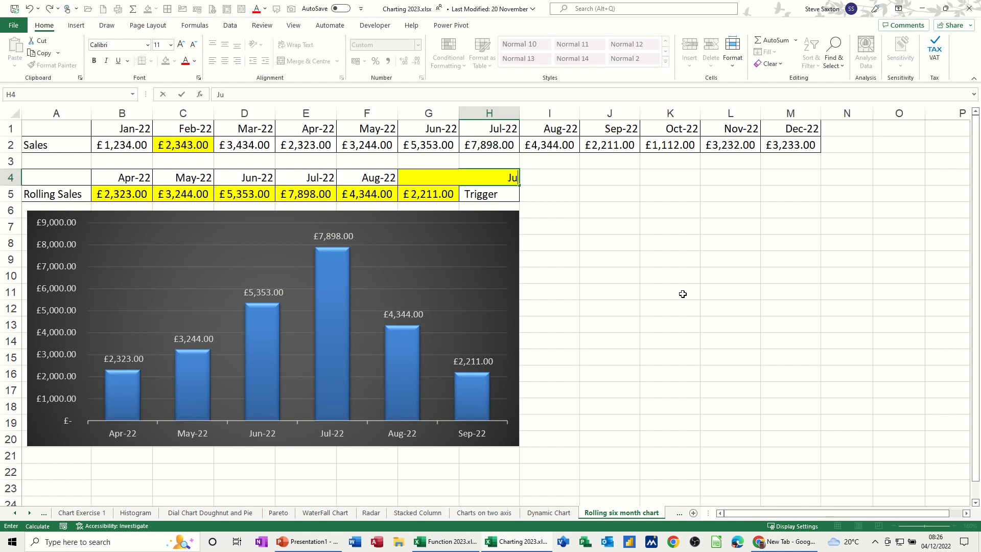
pyautogui.write('l-22')
pyautogui.press('Return')
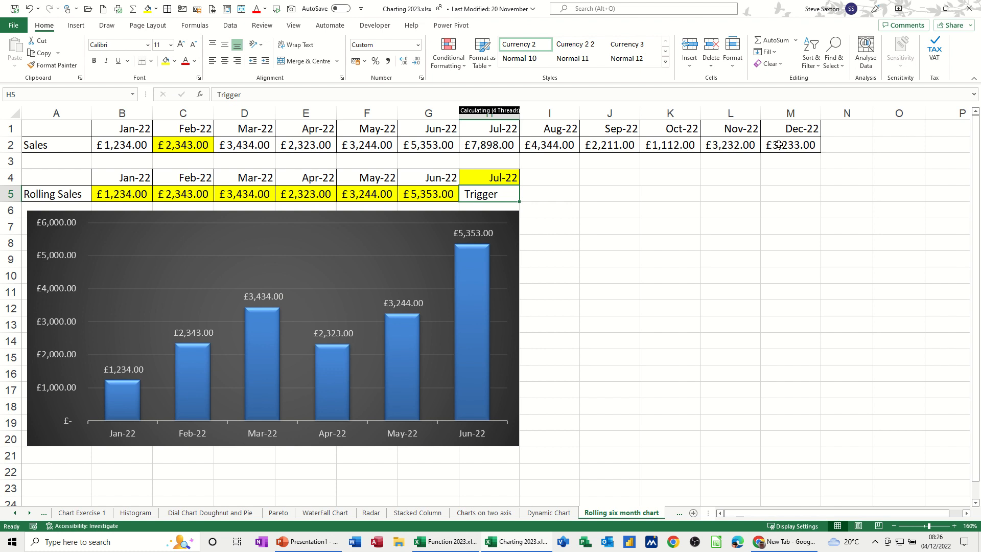
pyautogui.click(788, 128)
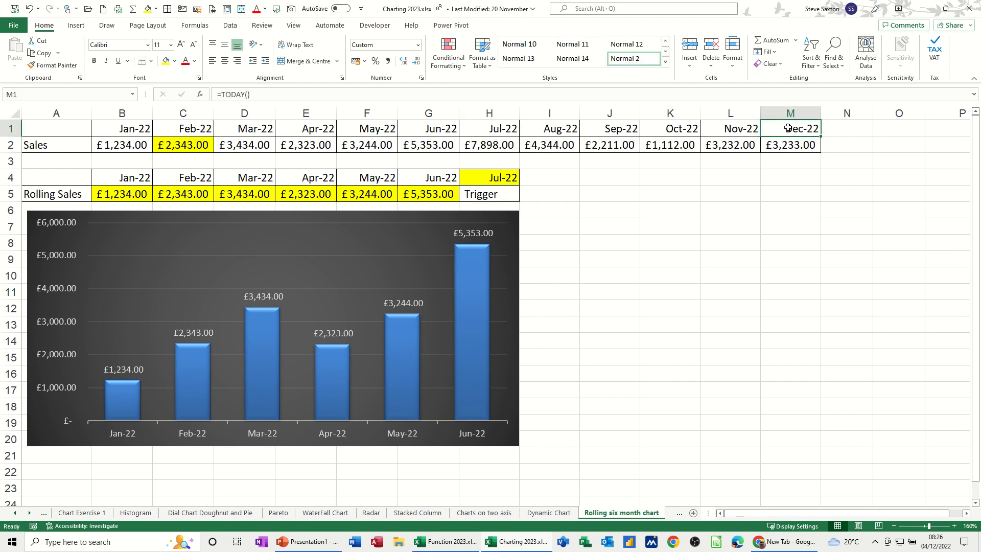